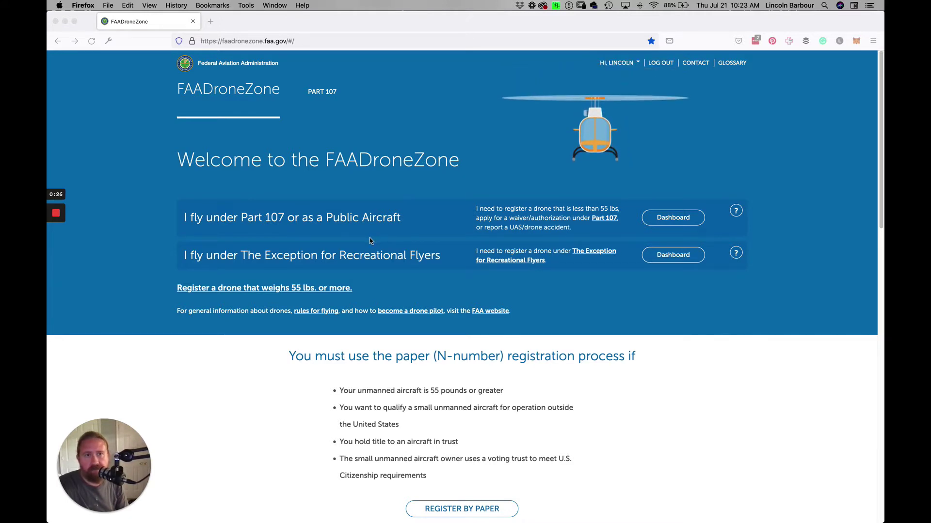
Open the Part 107 Dashboard from the 'I fly under Part 107' row of the welcome page
left_click(667, 219)
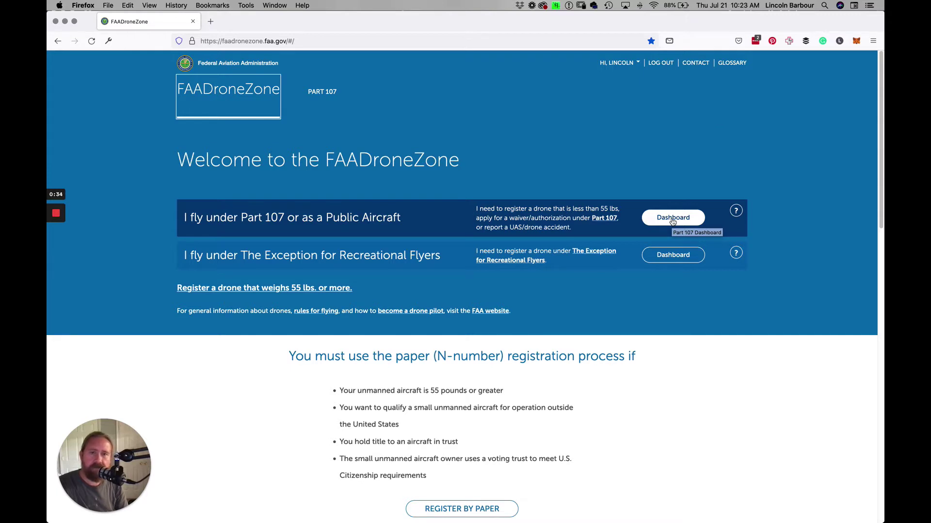
left_click(672, 219)
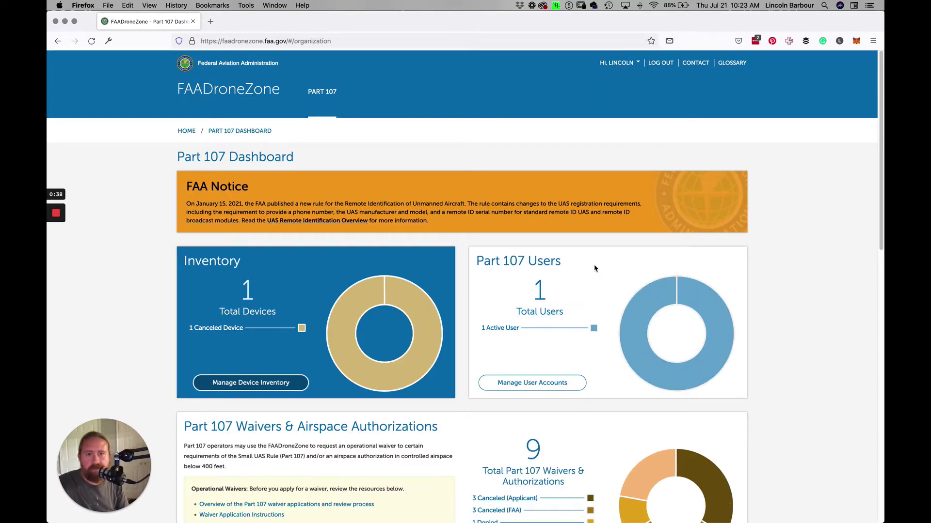
Scroll down the dashboard and open Manage Part 107 Waivers/Authorizations to list all nine entries
scroll(595, 266, "down", 2)
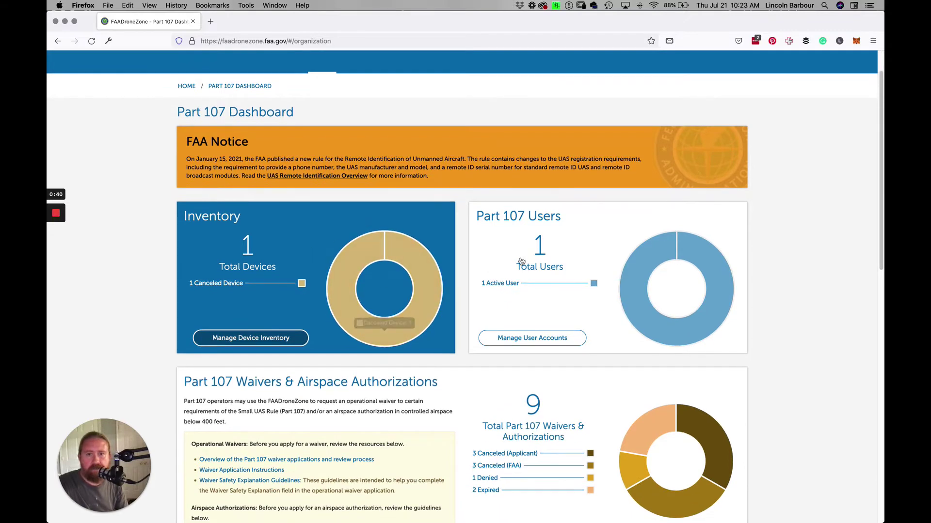
scroll(521, 262, "down", 1)
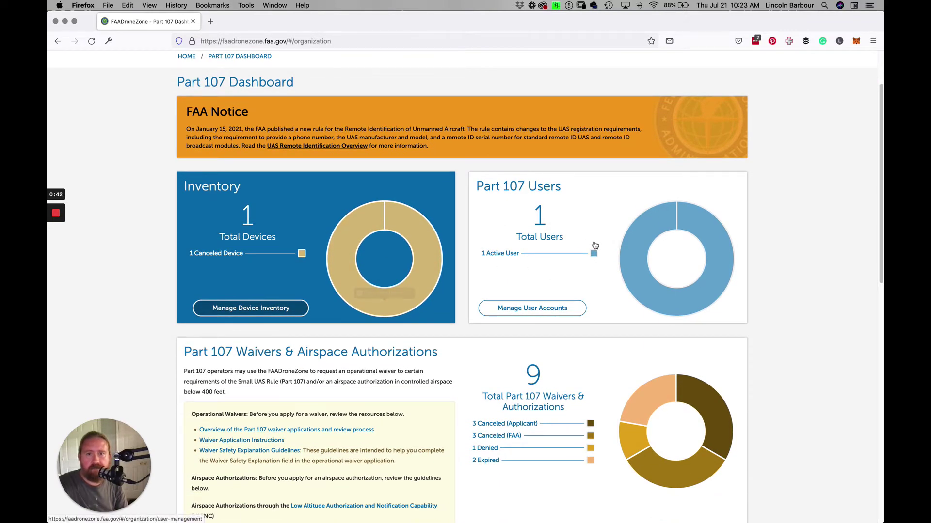
scroll(586, 240, "down", 3)
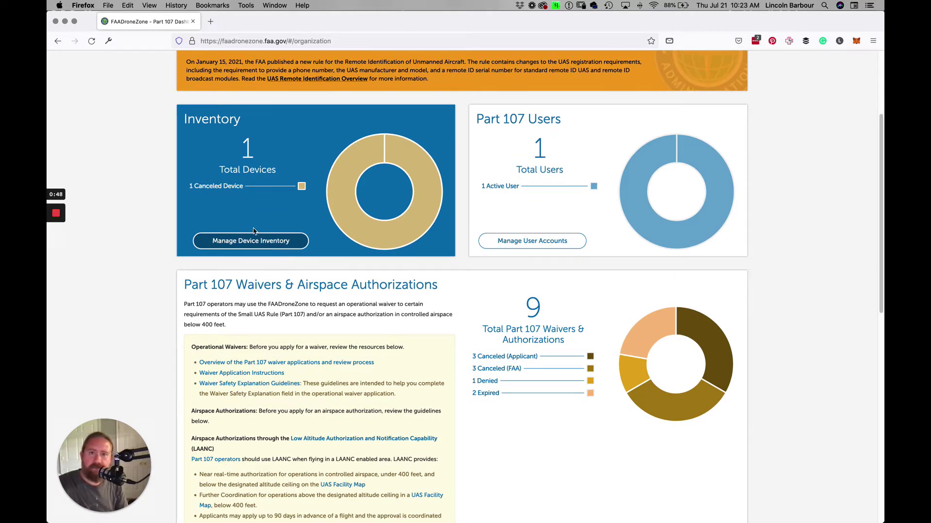
scroll(512, 237, "down", 4)
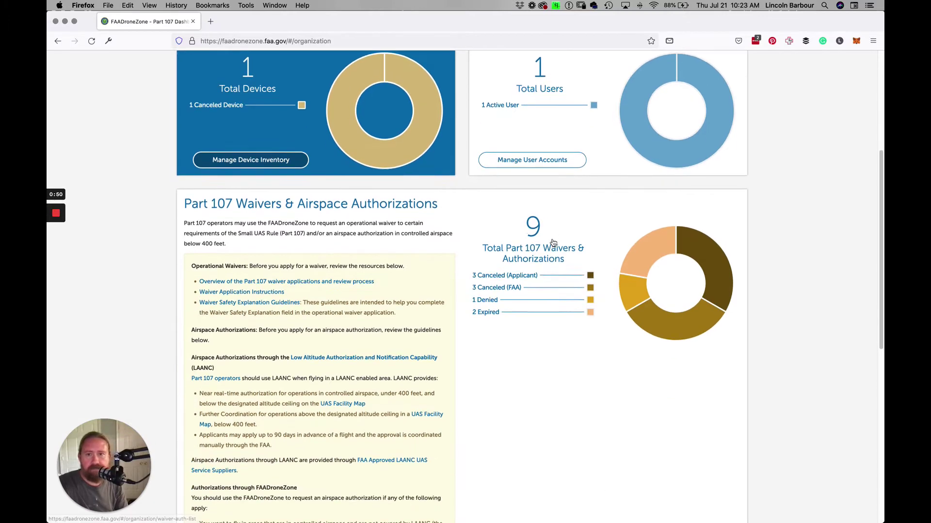
scroll(553, 243, "down", 2)
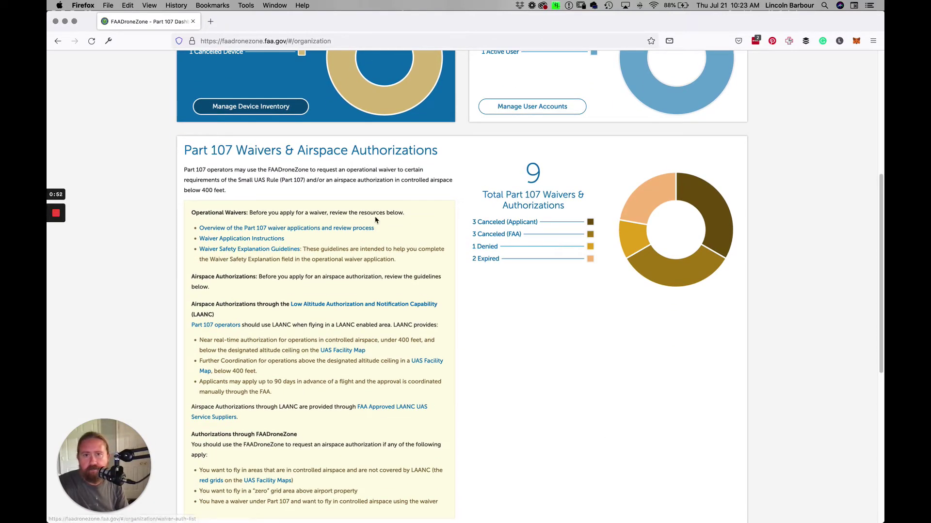
scroll(436, 209, "down", 1)
scroll(559, 250, "down", 2)
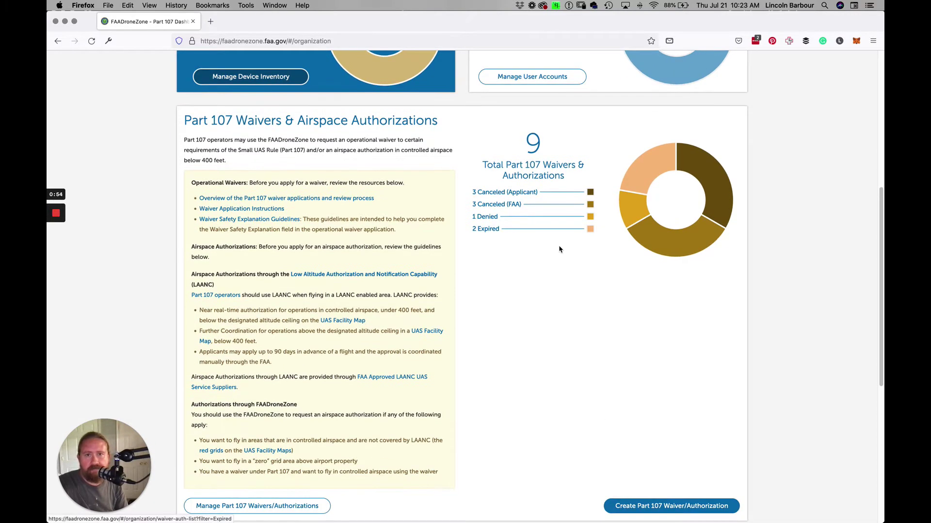
scroll(559, 250, "down", 1)
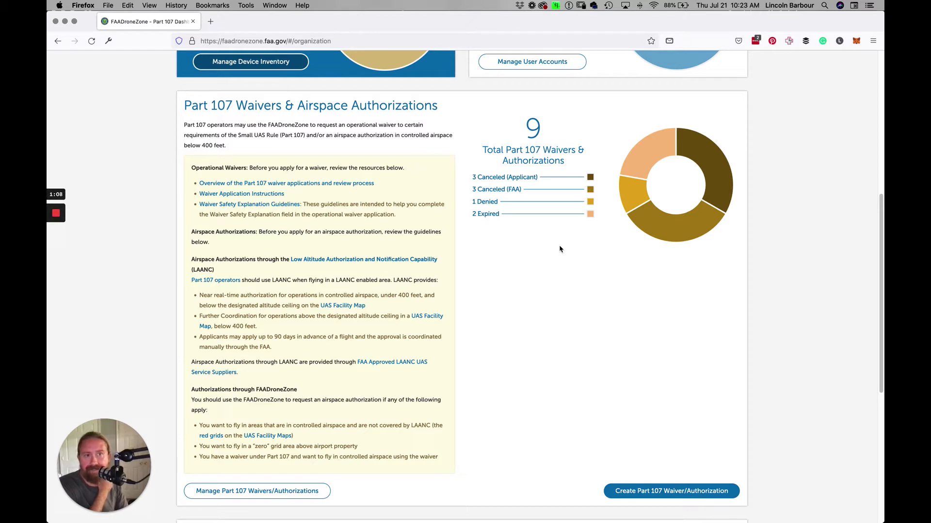
scroll(566, 262, "down", 1)
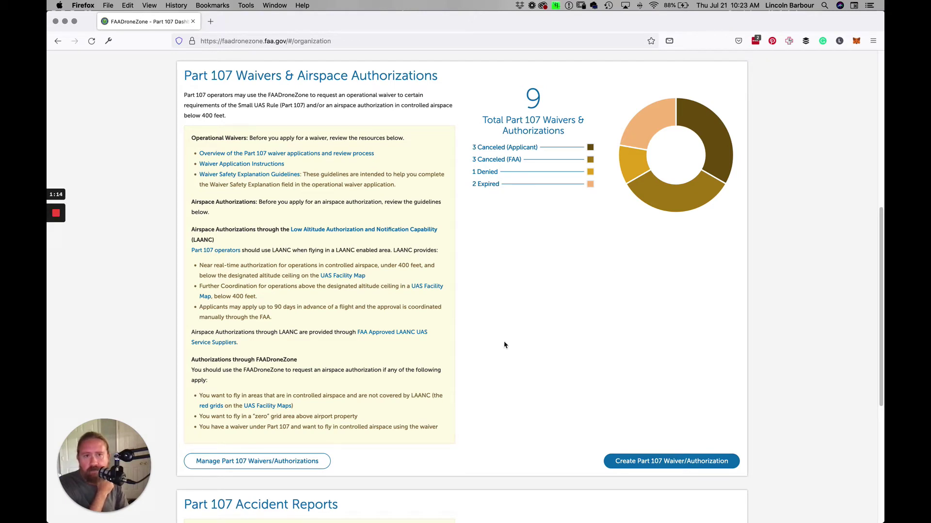
left_click(295, 463)
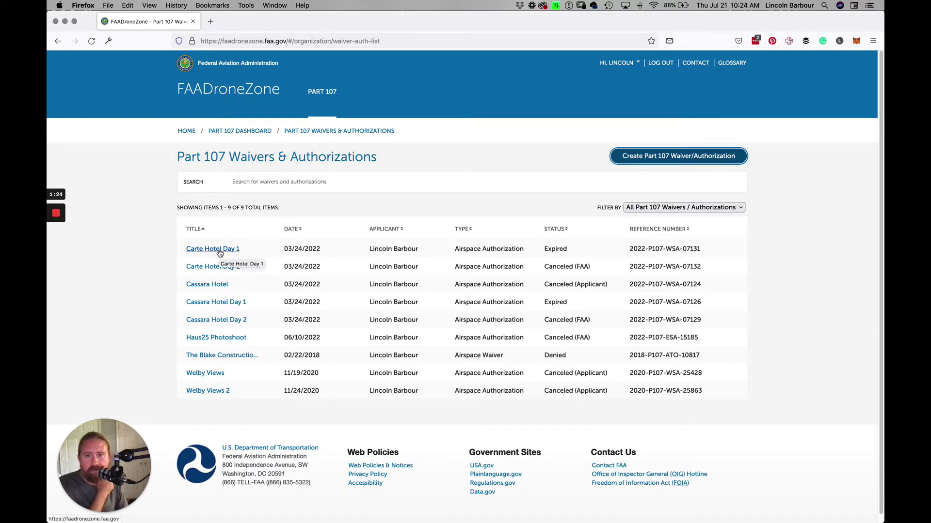
Open the expired Carte Hotel Day 1 authorization and review its end date, nearest airport and radius
left_click(220, 253)
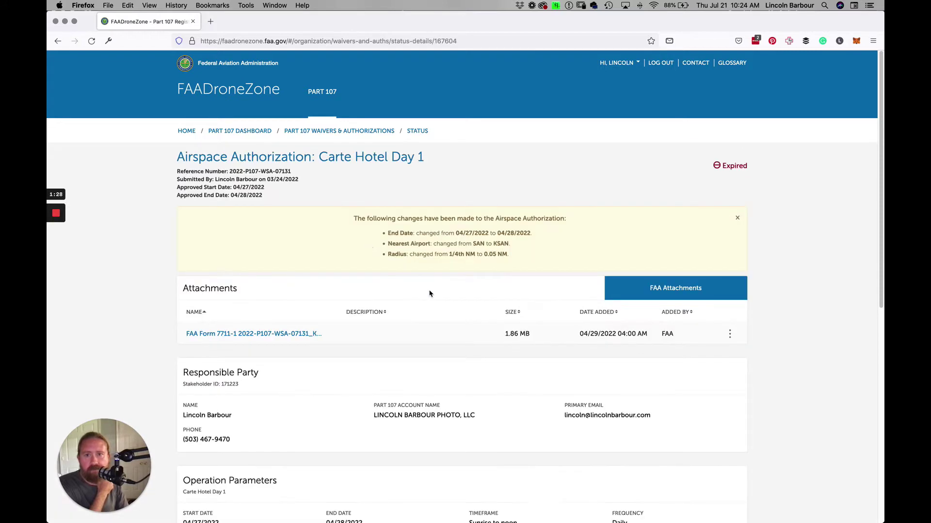
scroll(431, 296, "down", 2)
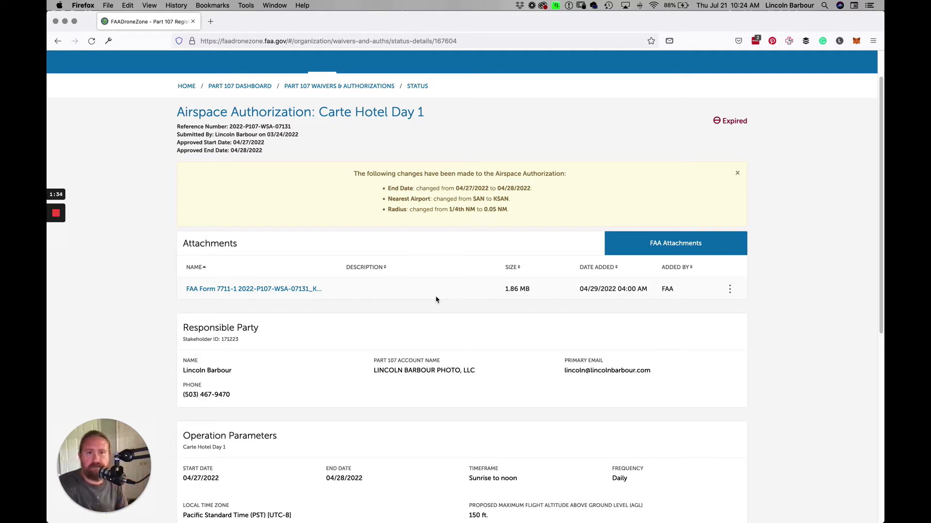
scroll(439, 291, "down", 2)
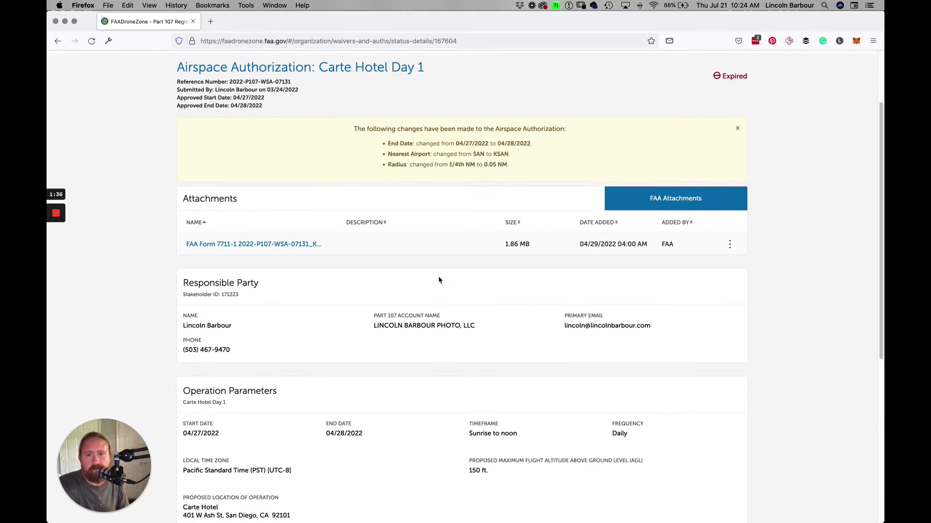
scroll(439, 280, "down", 2)
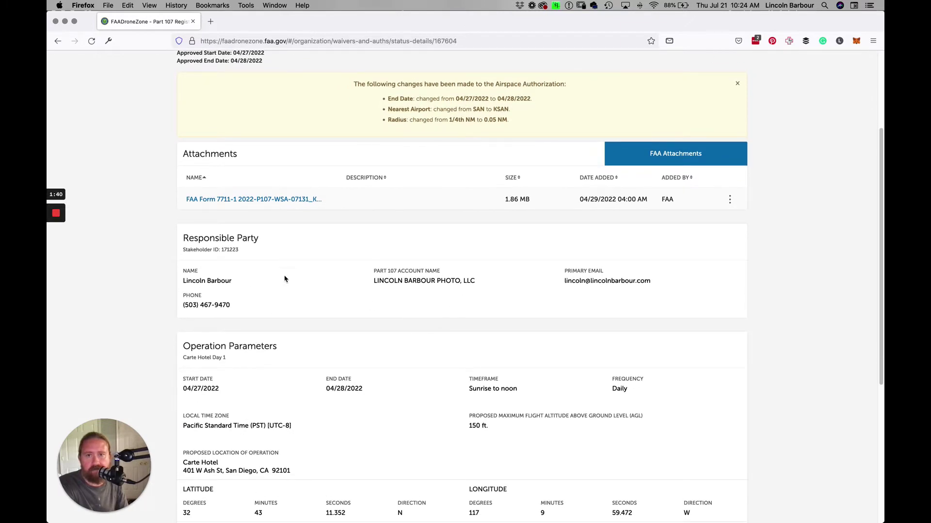
scroll(334, 277, "down", 4)
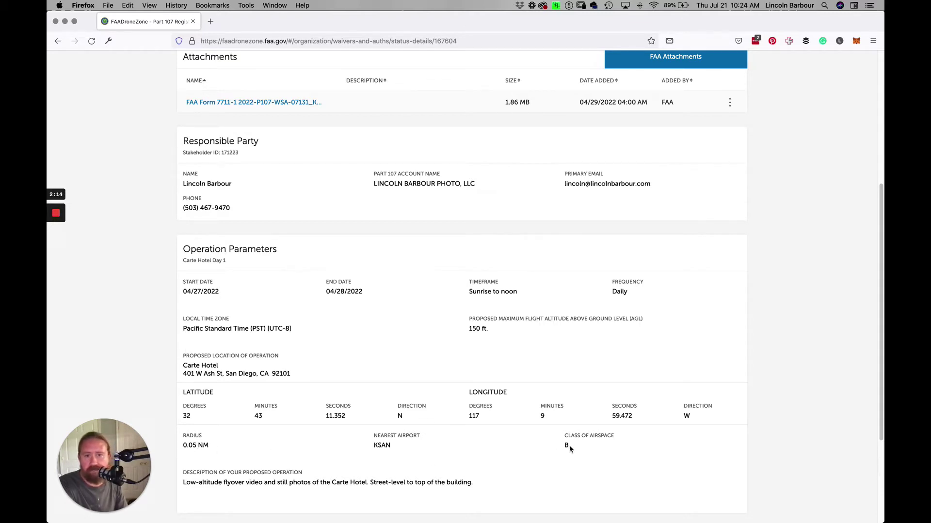
scroll(565, 436, "down", 2)
scroll(556, 405, "up", 3)
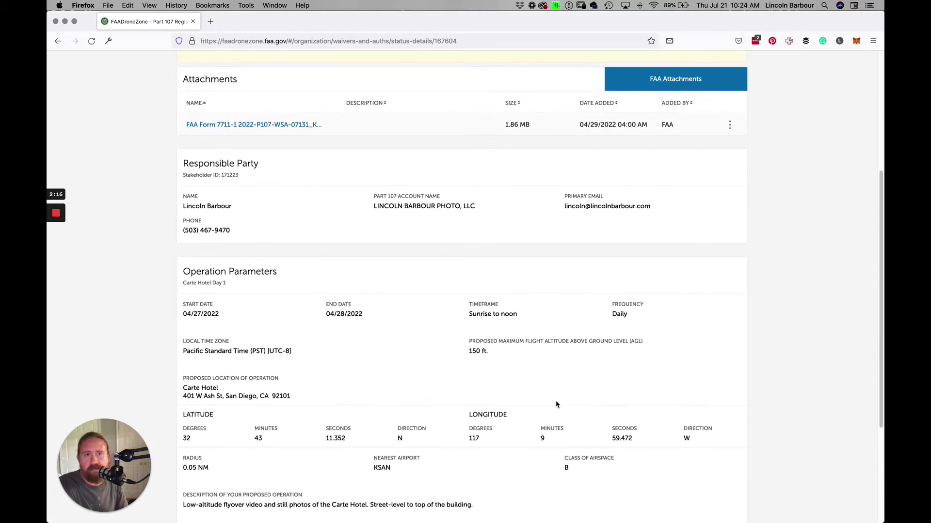
scroll(556, 405, "up", 5)
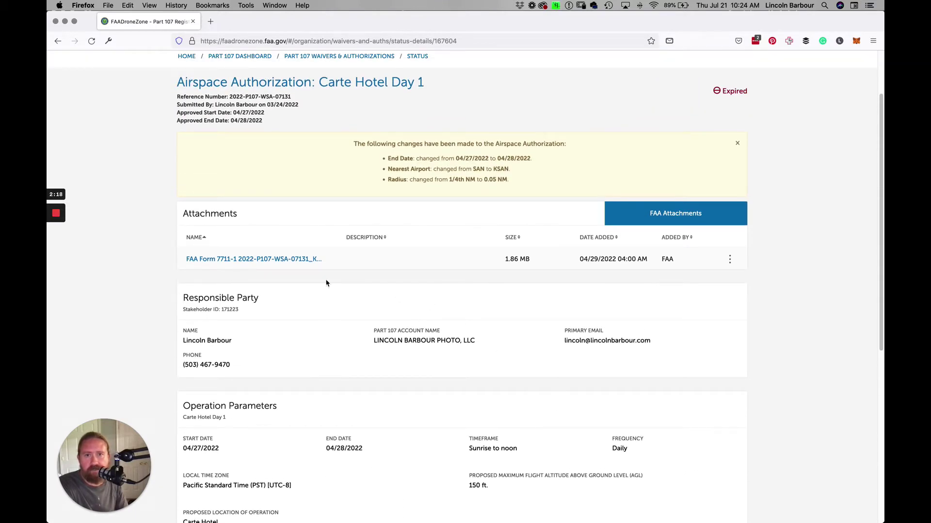
left_click(278, 261)
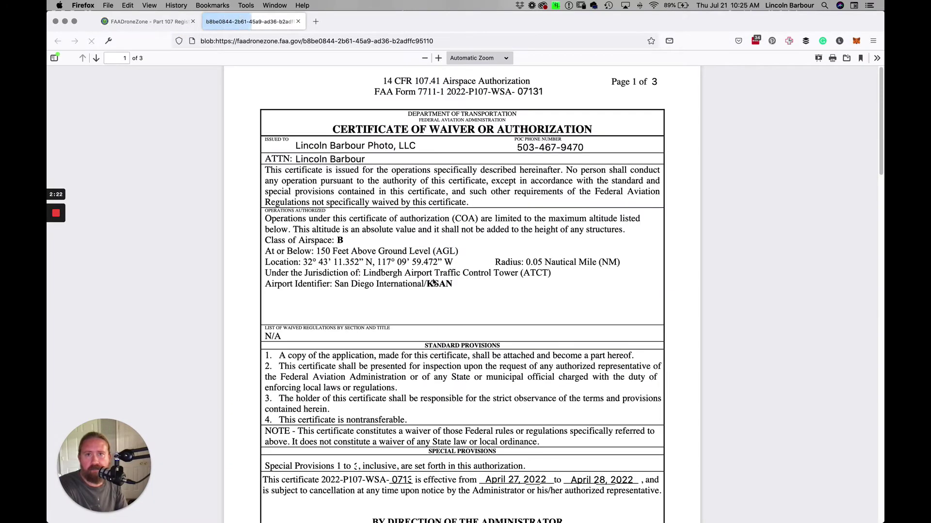
scroll(550, 326, "down", 3)
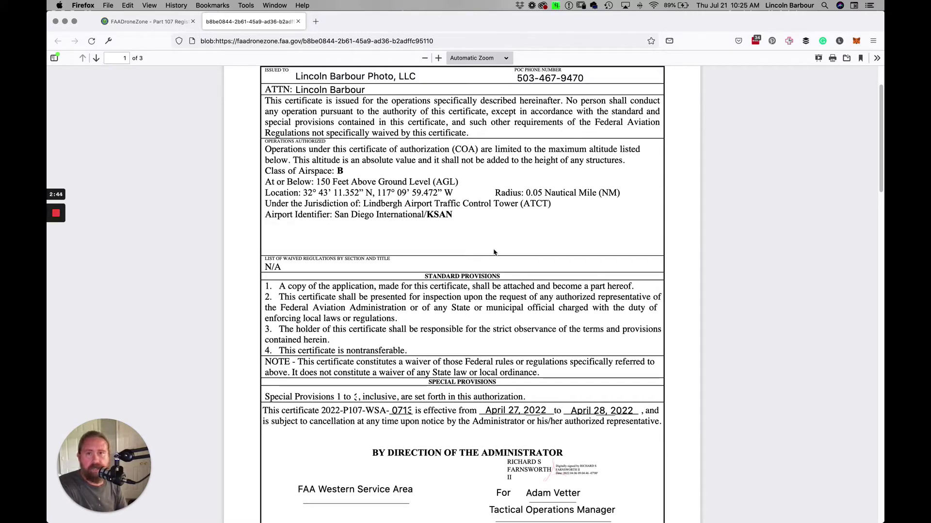
scroll(421, 245, "up", 3)
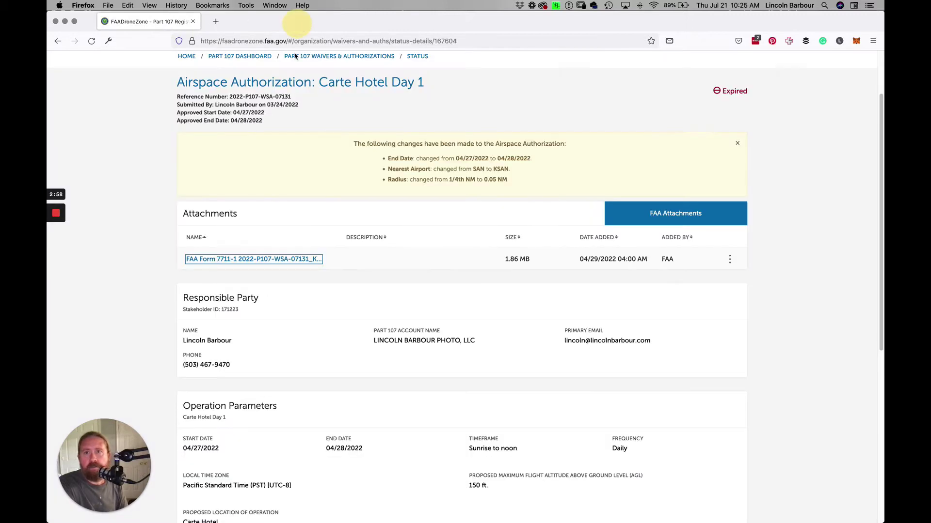
Close the FAA Form 7711-1 certificate and return to the Carte Hotel Day 1 authorization
left_click(297, 21)
scroll(450, 299, "up", 1)
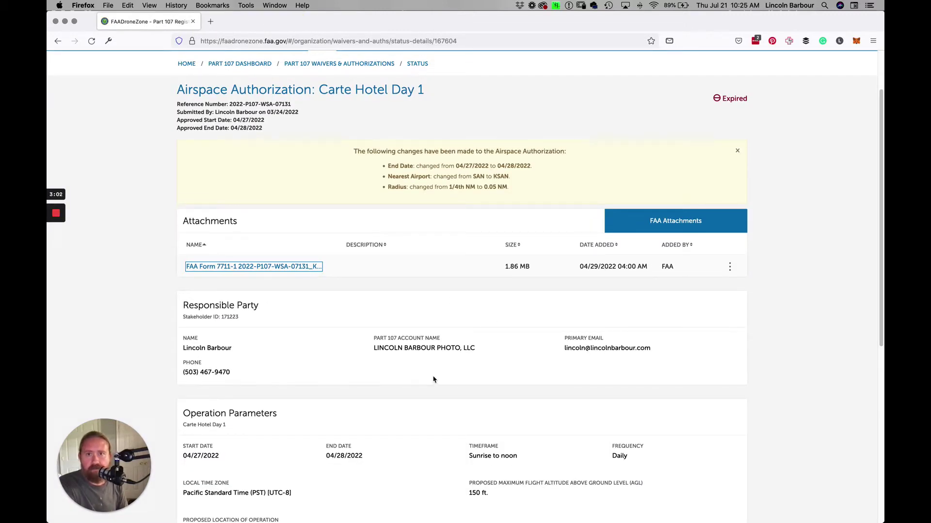
scroll(434, 381, "up", 1)
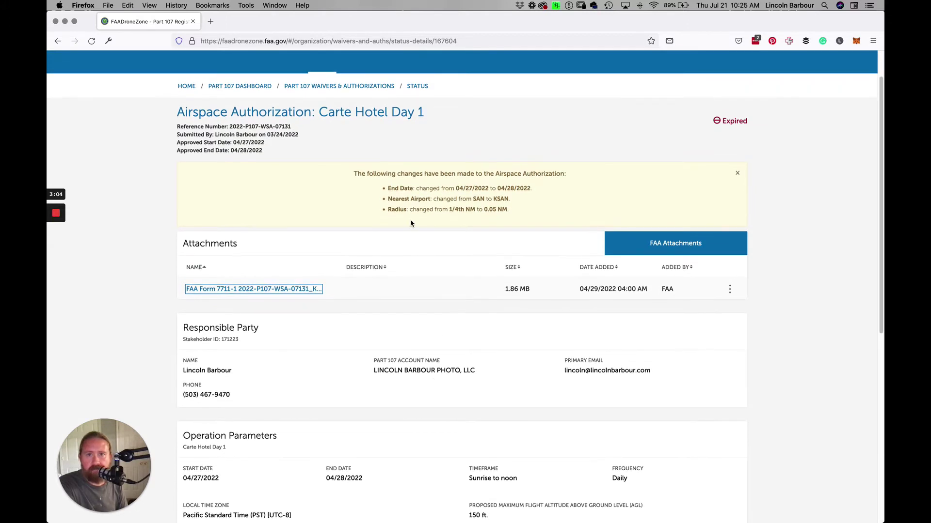
Go through the waivers list back to the Part 107 Dashboard's Create Part 107 Waiver/Authorization button
left_click(353, 86)
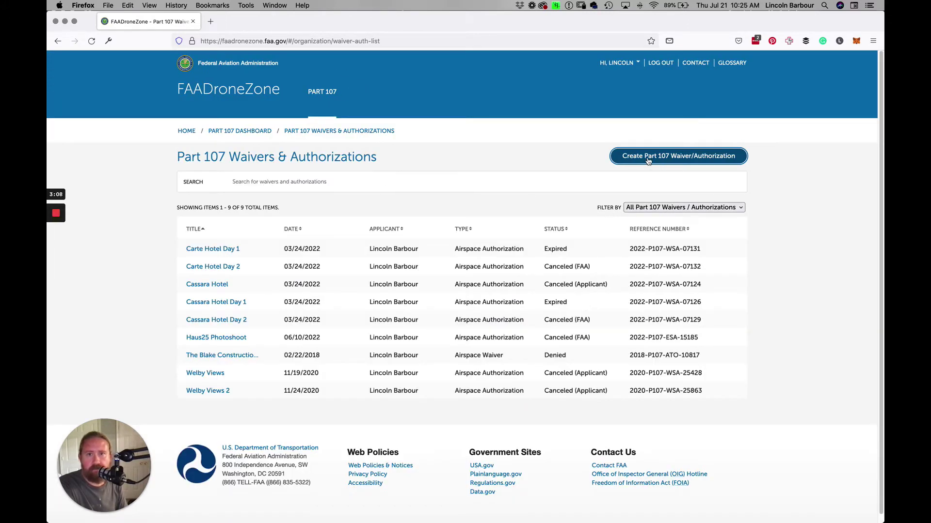
left_click(218, 131)
scroll(521, 297, "down", 8)
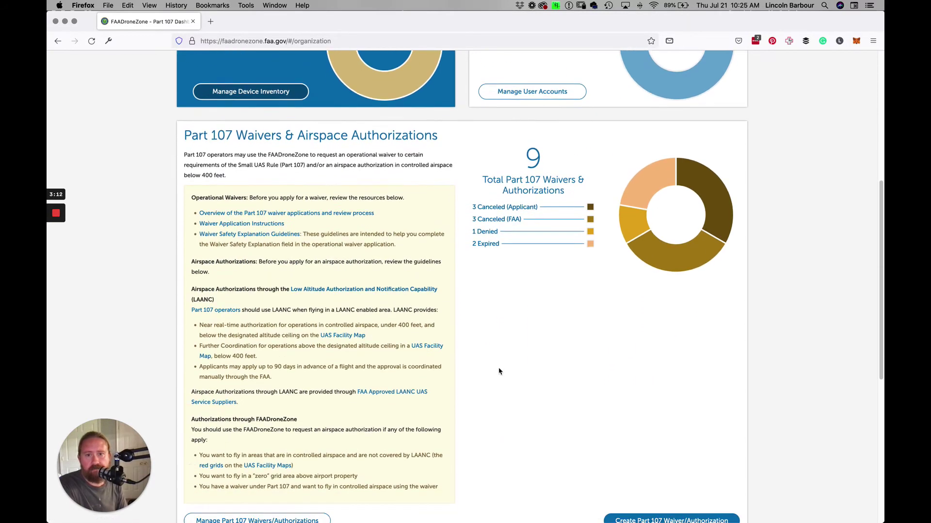
left_click(659, 447)
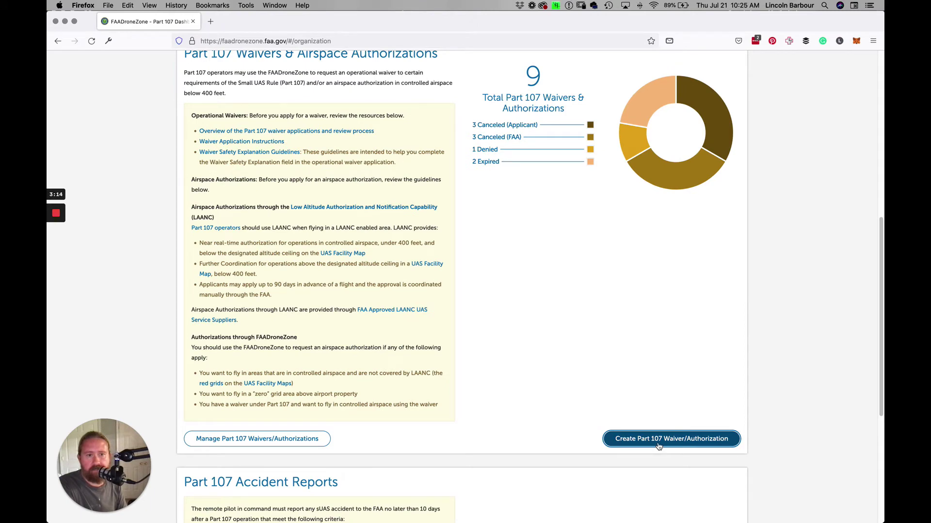
Create a new Part 107 application of type Airspace Authorization and start it
left_click(660, 446)
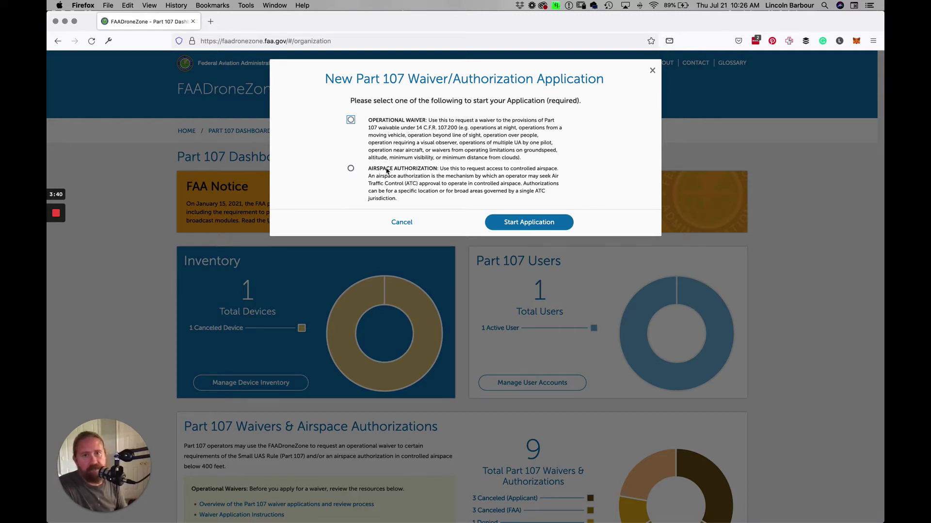
left_click(387, 170)
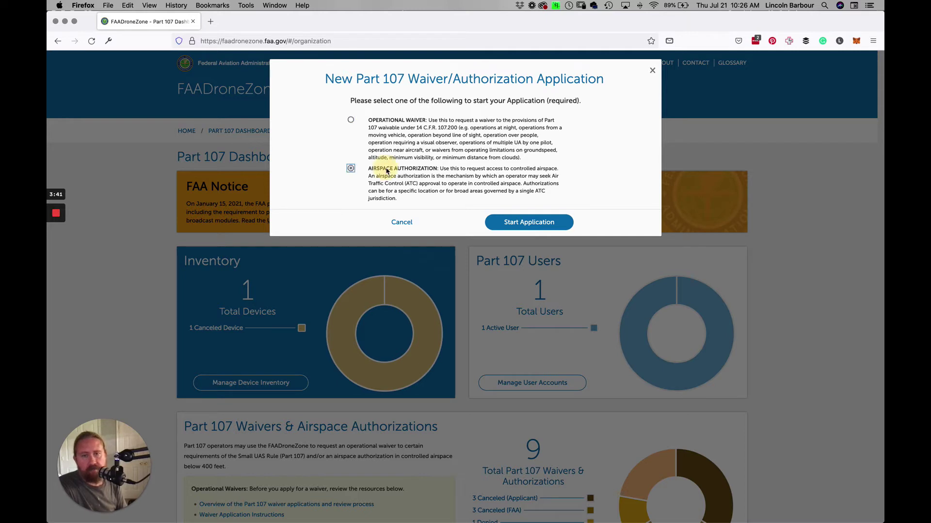
left_click(542, 224)
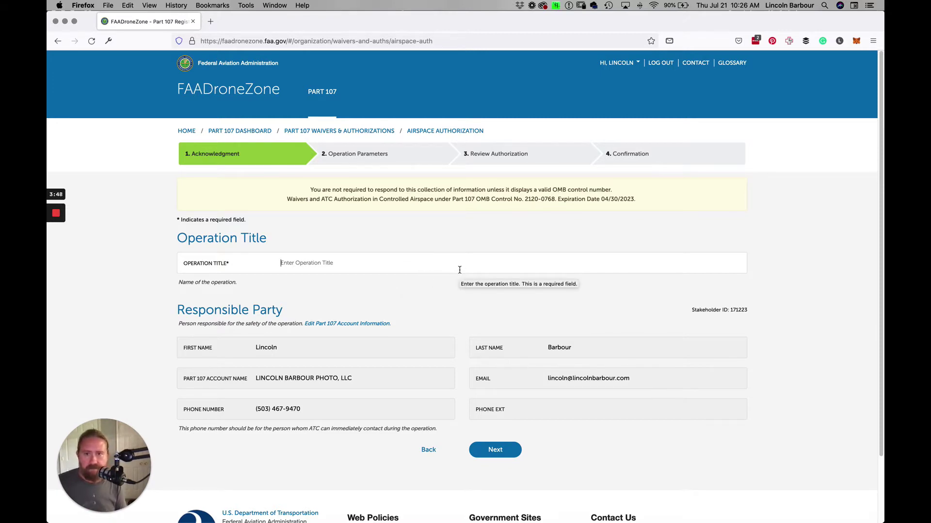
Enter 'Test Operation' as the operation title and continue to Operation Parameters
type("Test")
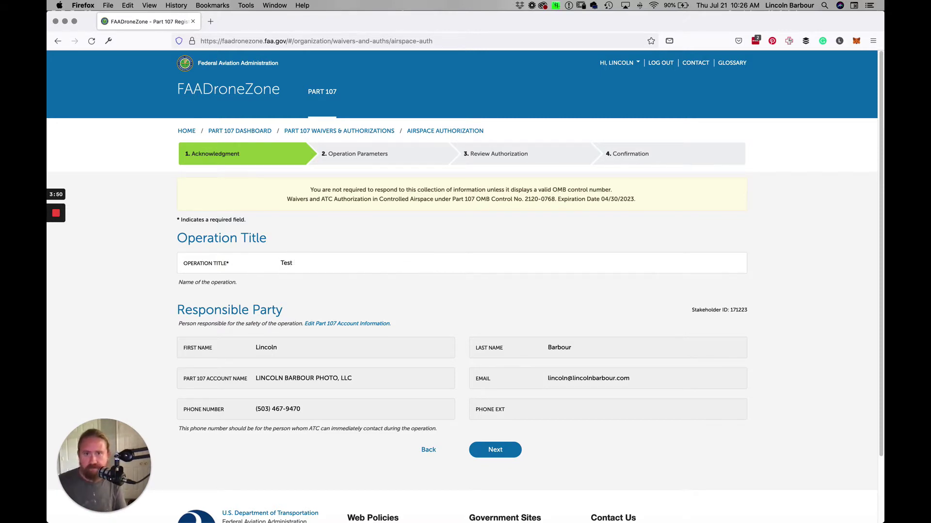
type(" Operation")
scroll(383, 293, "down", 3)
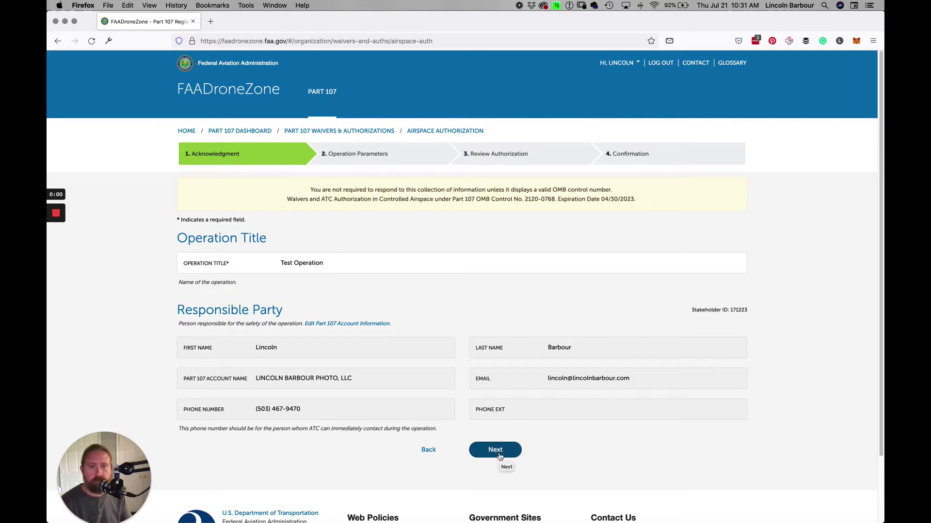
left_click(498, 456)
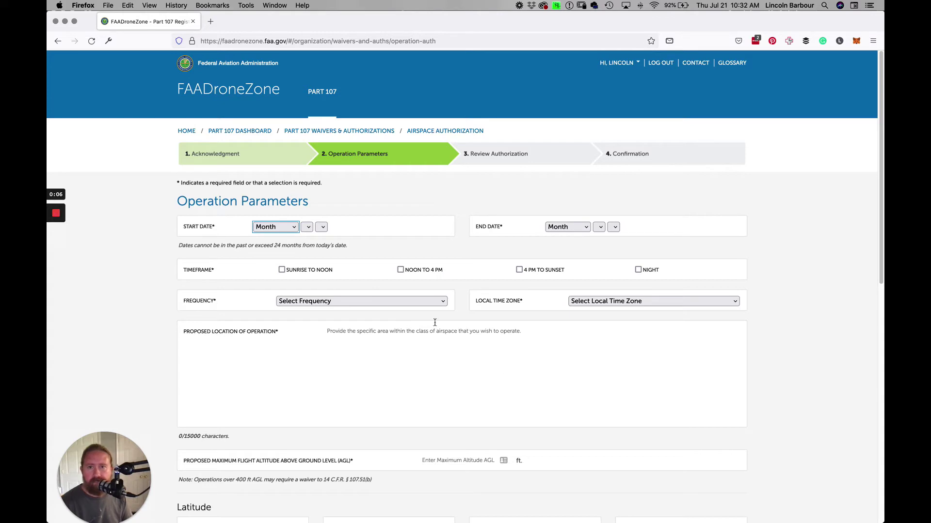
Set the operation start date to August 22, 2022
left_click(280, 229)
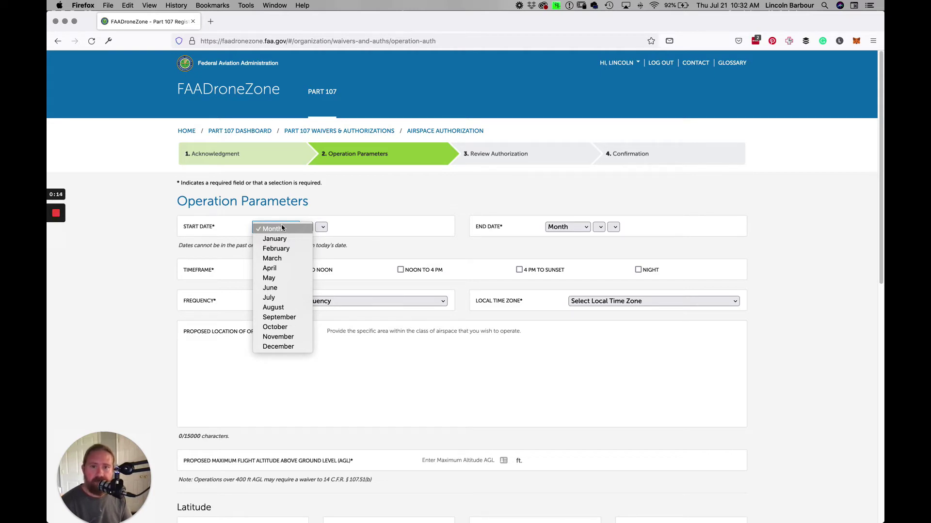
left_click(273, 308)
left_click(315, 229)
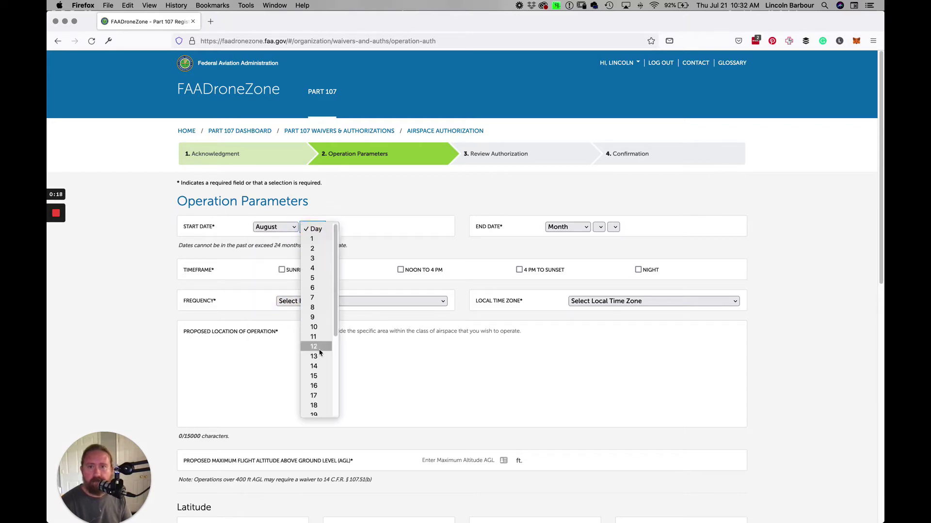
scroll(320, 388, "down", 5)
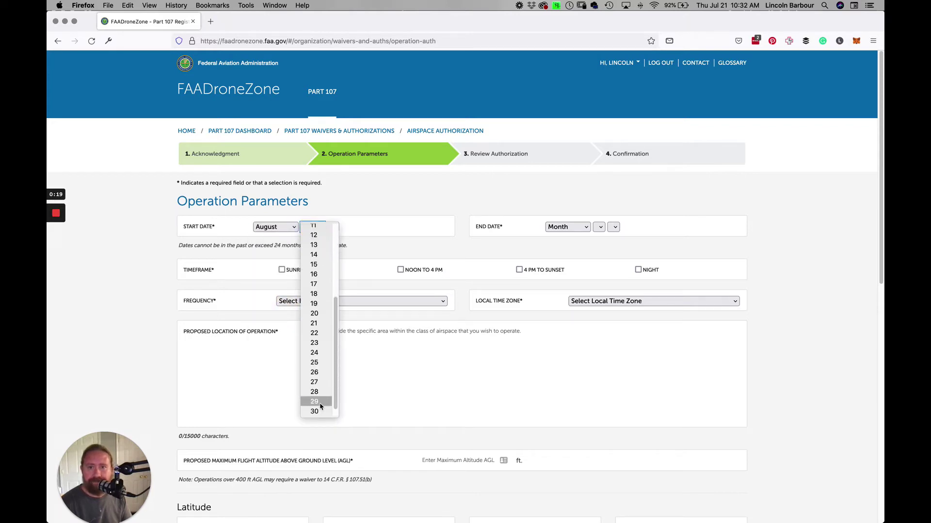
left_click(318, 333)
left_click(333, 228)
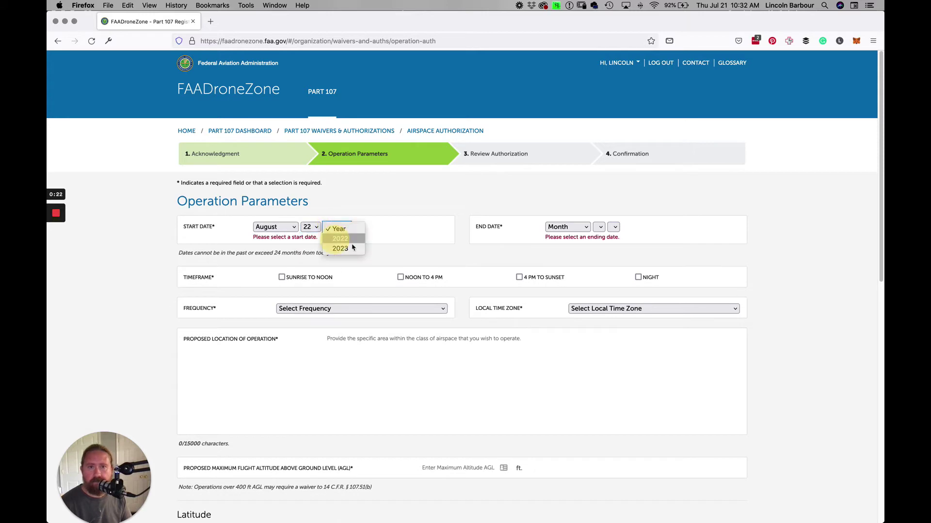
left_click(335, 239)
Set the operation end date to August 22, 2022
left_click(569, 229)
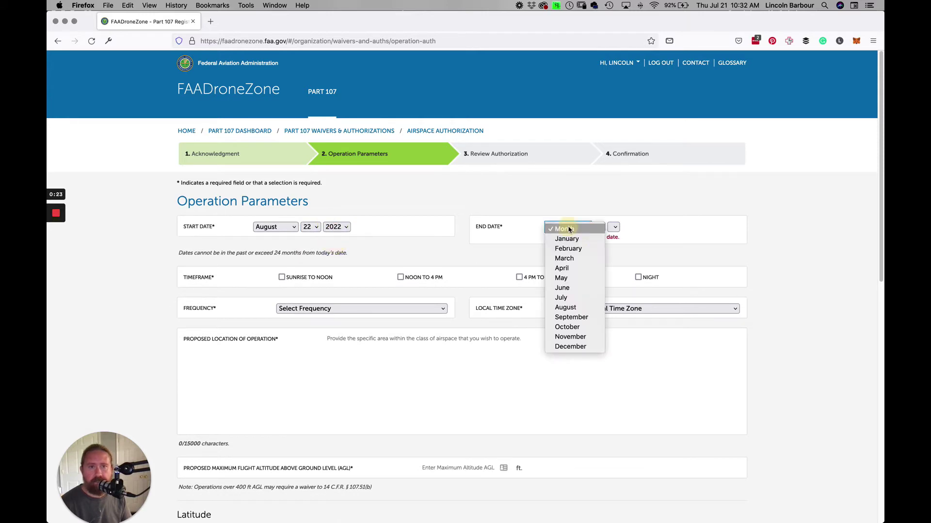
left_click(565, 307)
left_click(609, 228)
scroll(609, 362, "down", 2)
left_click(609, 394)
left_click(626, 227)
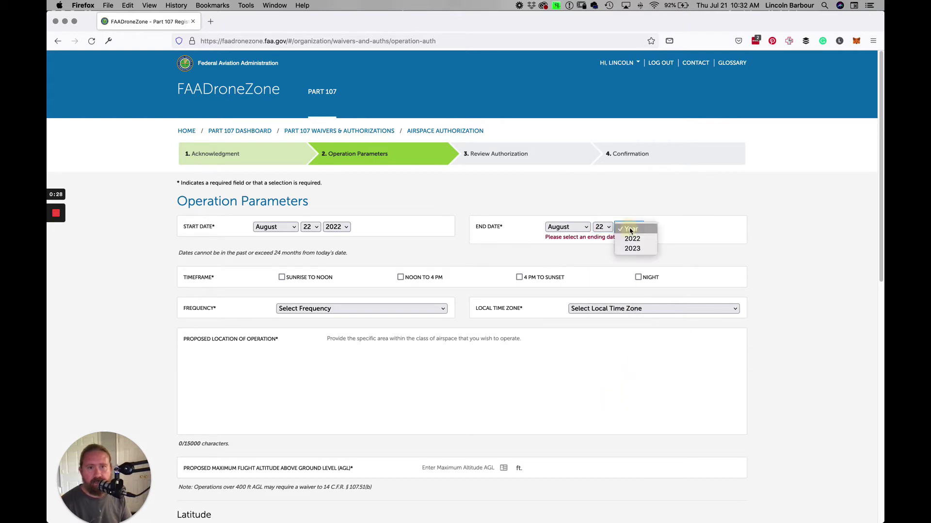
left_click(632, 242)
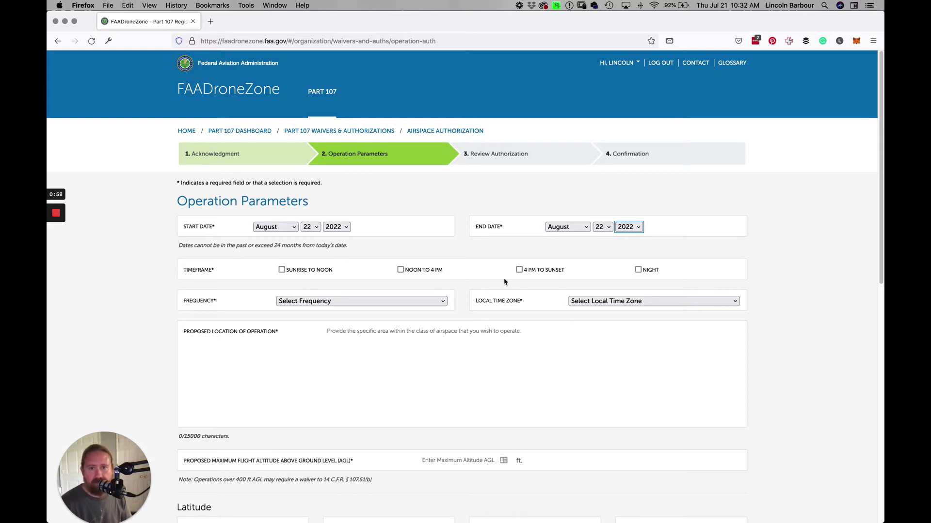
Limit the timeframe to 4 PM to sunset, with Daily frequency in Pacific Standard Time
left_click(518, 270)
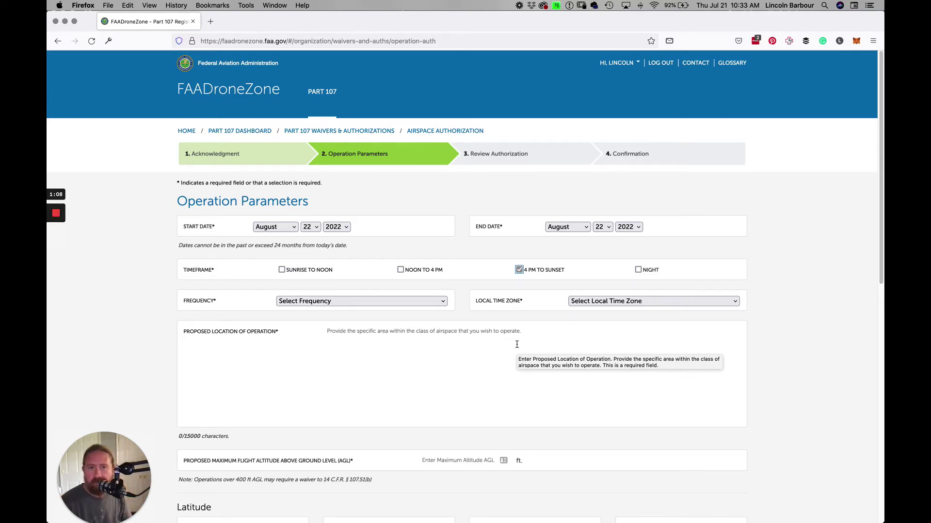
left_click(375, 301)
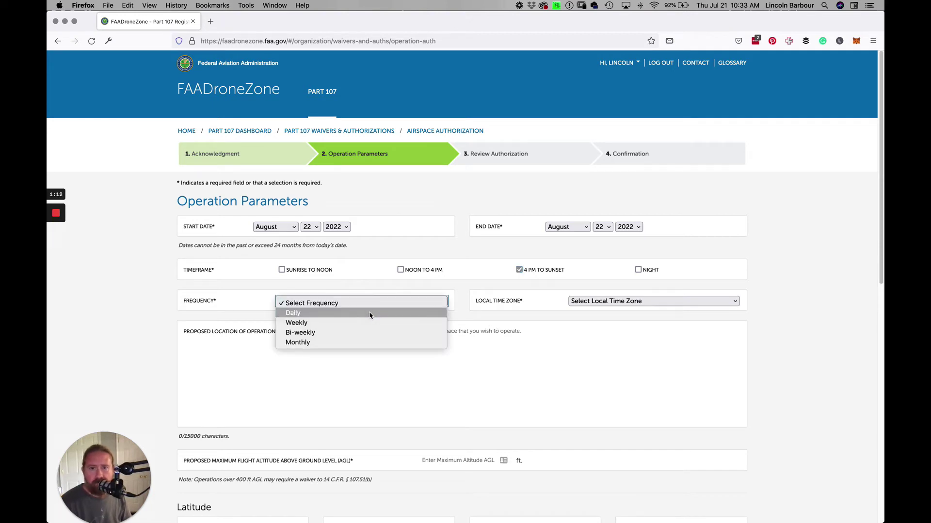
left_click(369, 316)
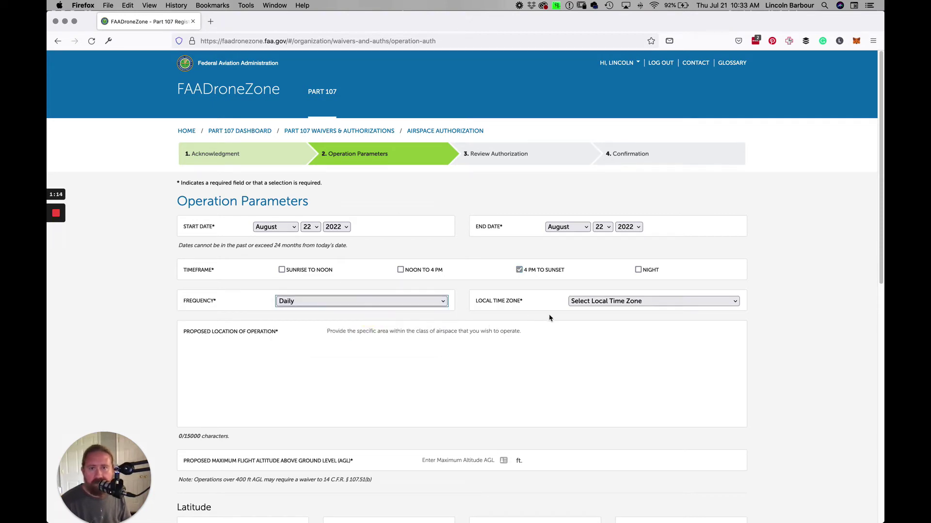
left_click(613, 301)
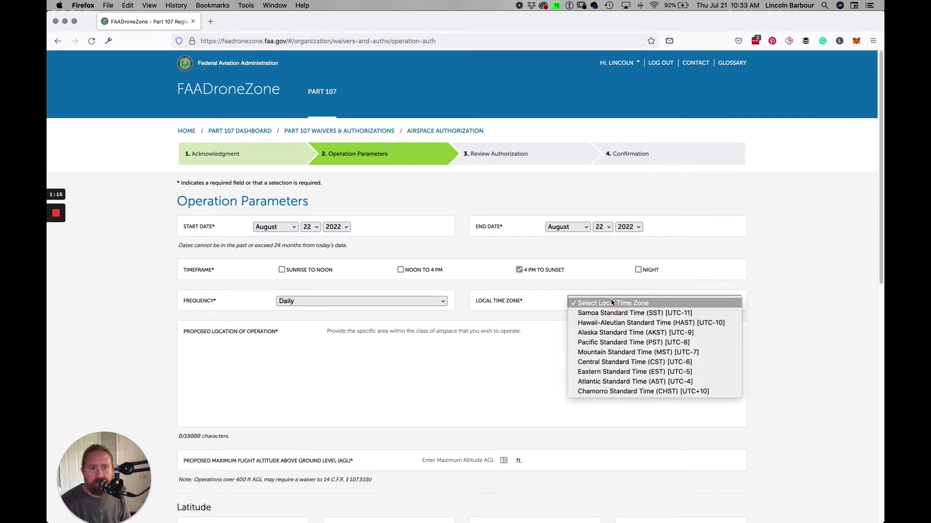
left_click(636, 341)
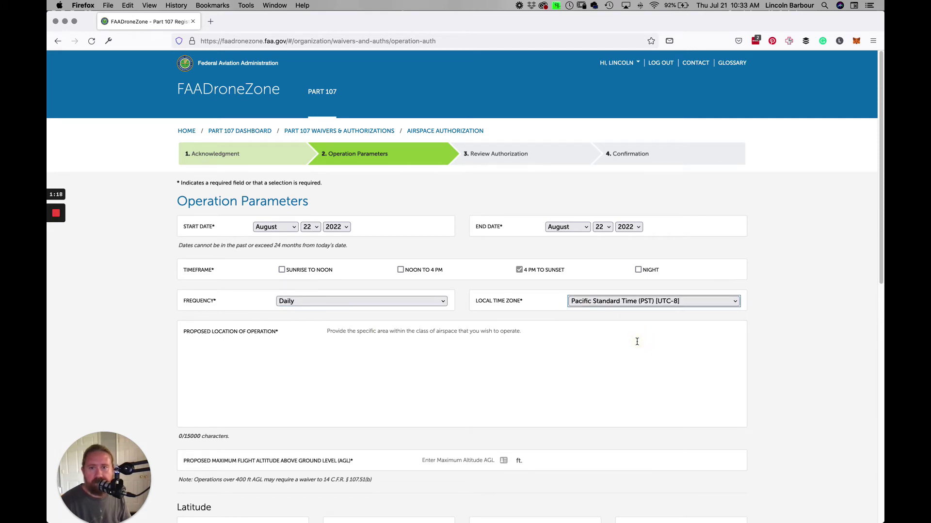
left_click(430, 349)
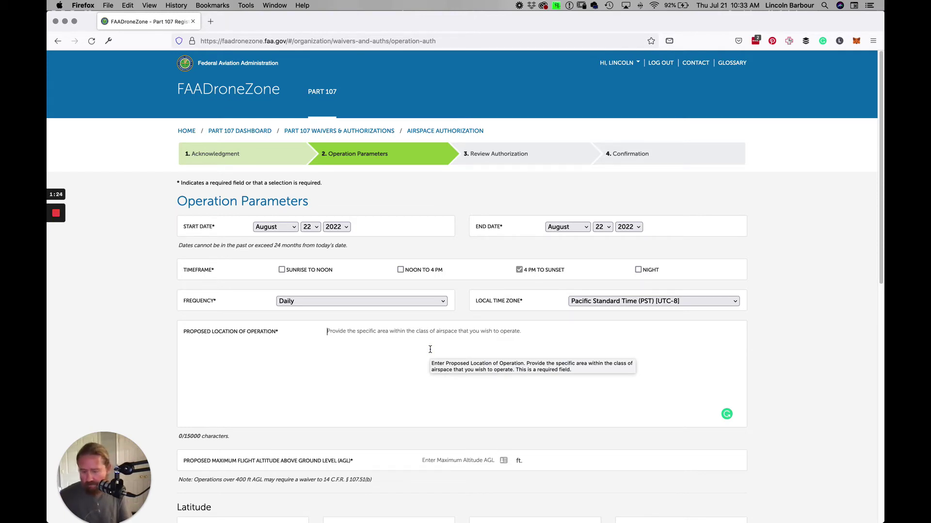
Enter 'Aerial photographs of a hotel.' as the proposed location of operation
type("Aerial phot")
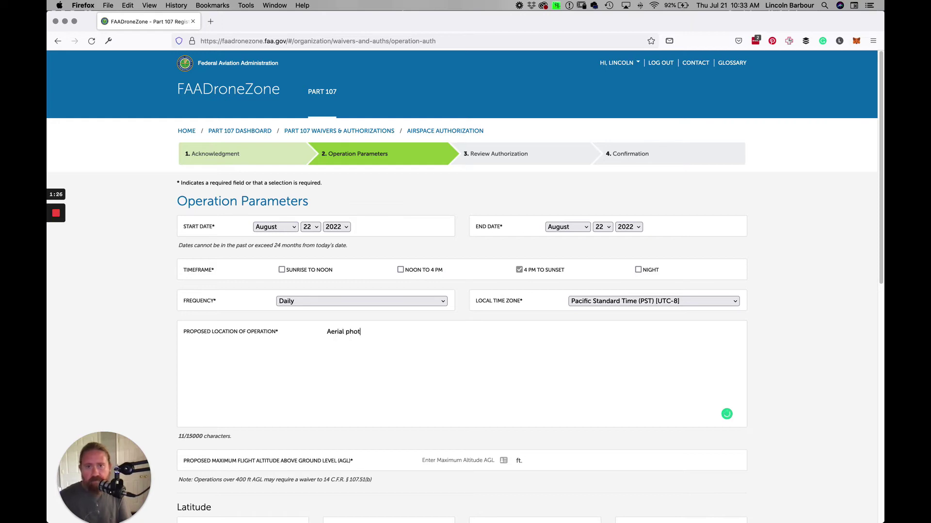
type("ographs of a hotel.")
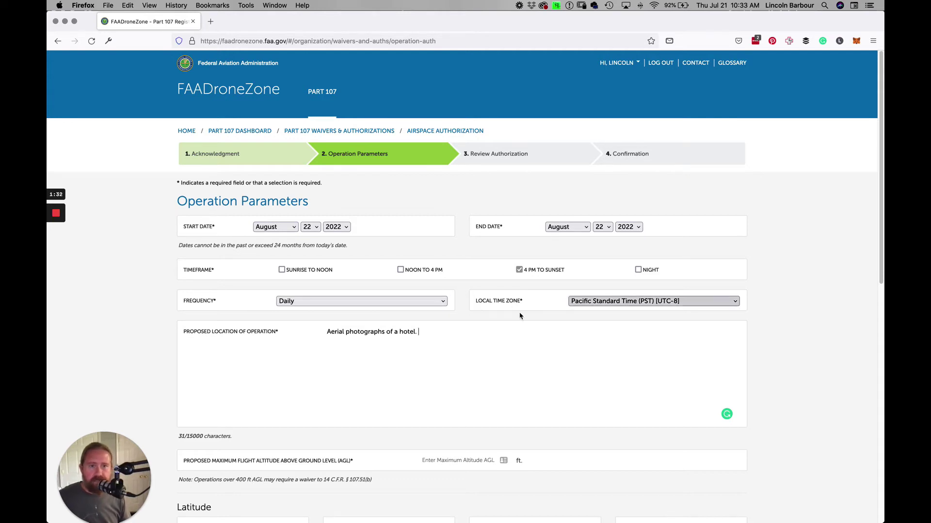
scroll(559, 355, "down", 1)
scroll(557, 354, "down", 3)
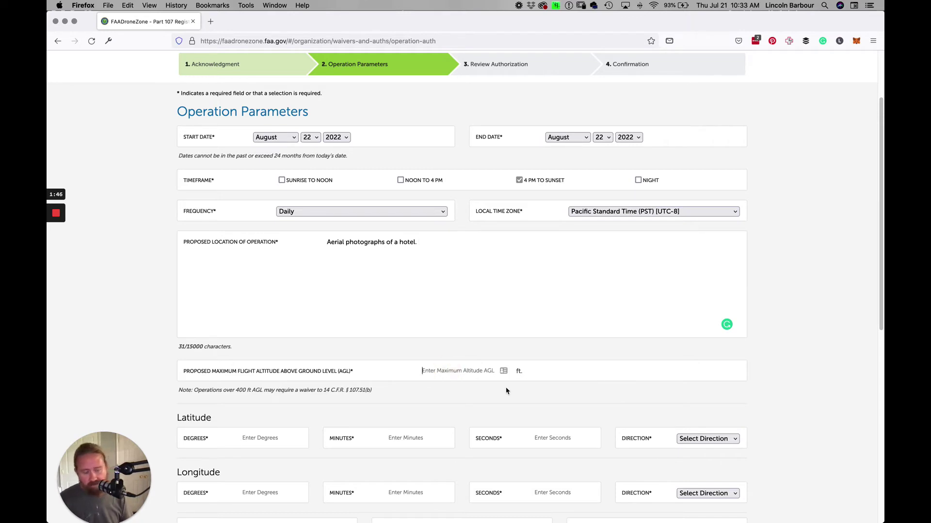
Set the maximum flight altitude to 150 ft AGL
left_click(456, 370)
type("150")
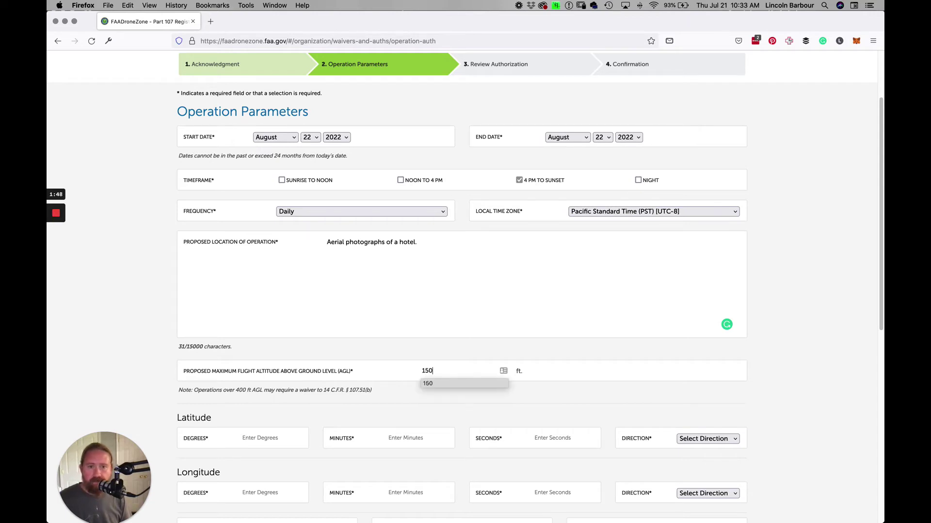
left_click(440, 384)
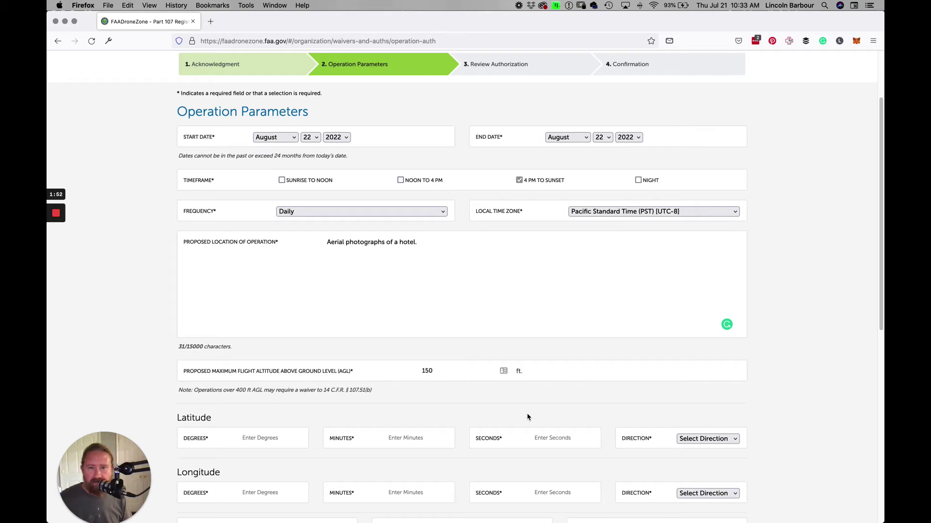
scroll(272, 428, "down", 2)
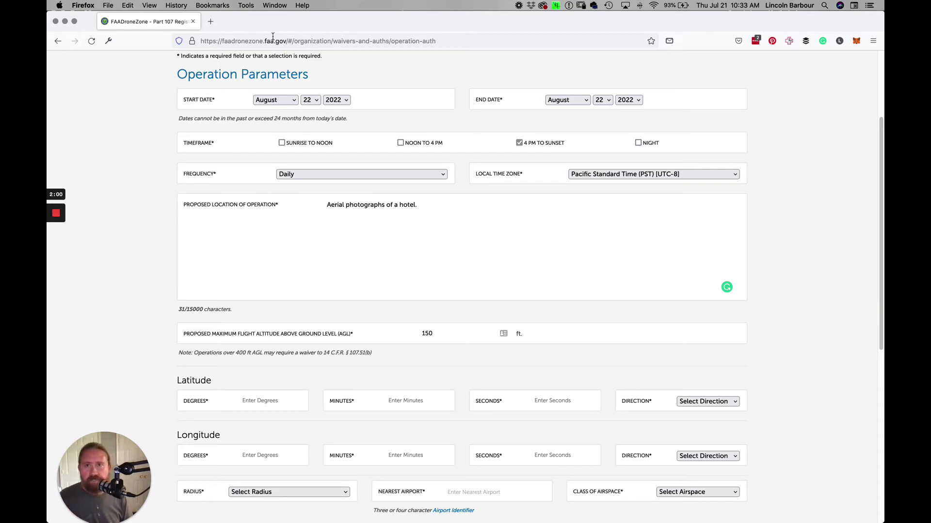
In a new browser tab, search for and open the Find Latitude and Longitude website
left_click(211, 21)
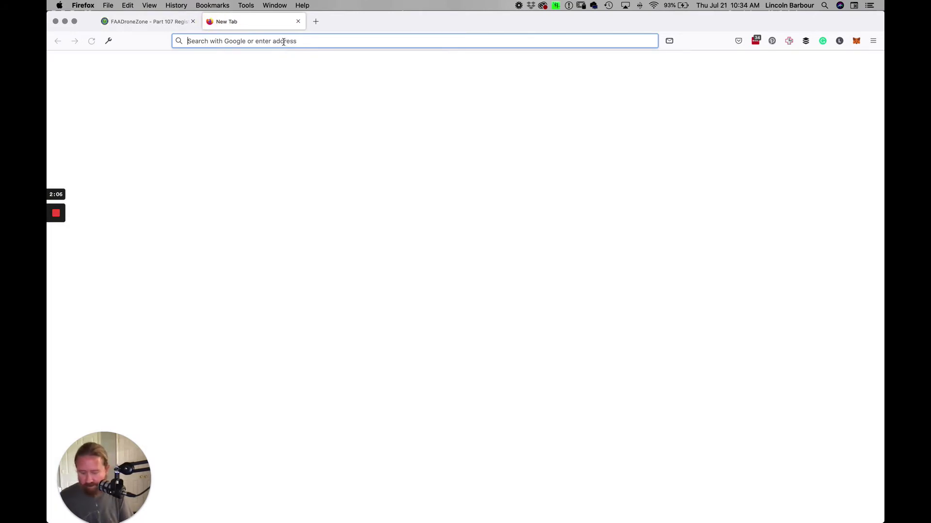
type("longt")
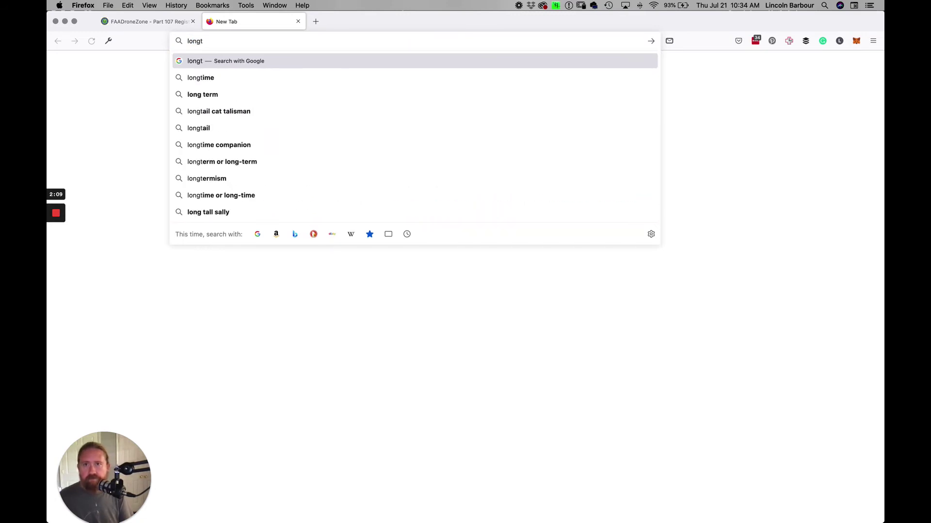
key("BackSpace")
key("Down")
key("Return")
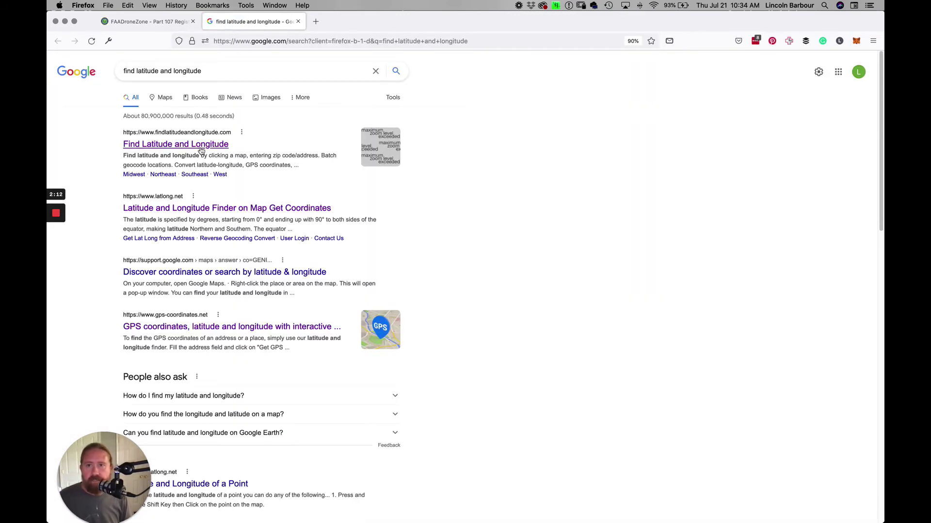
left_click(201, 151)
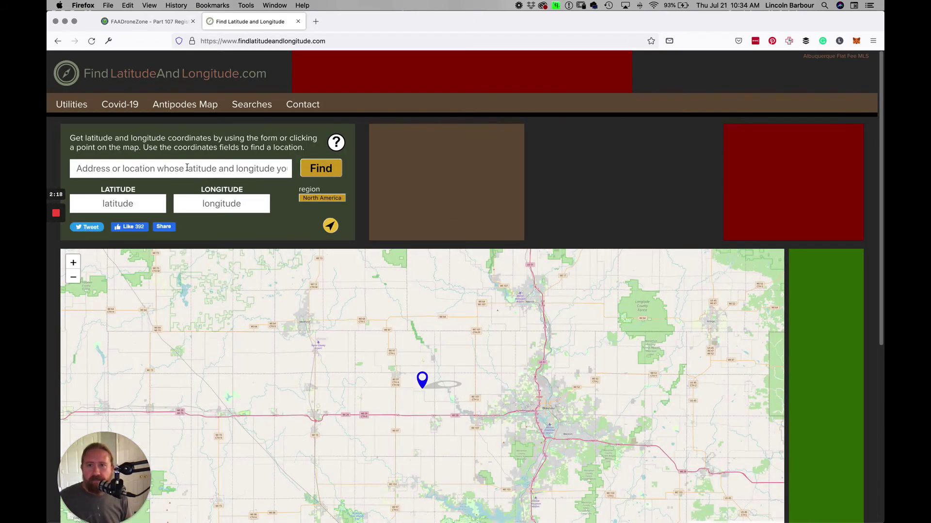
left_click(178, 168)
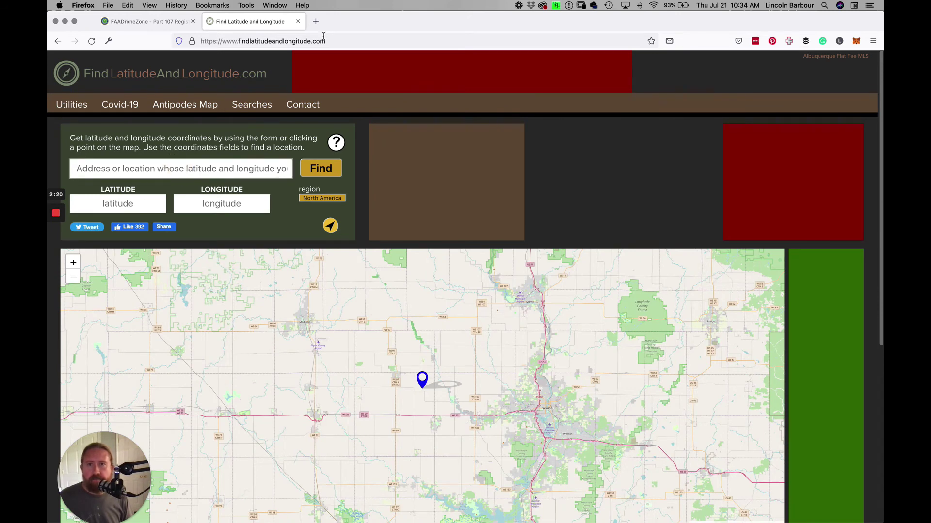
Search Google for 'carte hotel' and copy its address, 401 W Ash St, San Diego, CA 92101
left_click(316, 22)
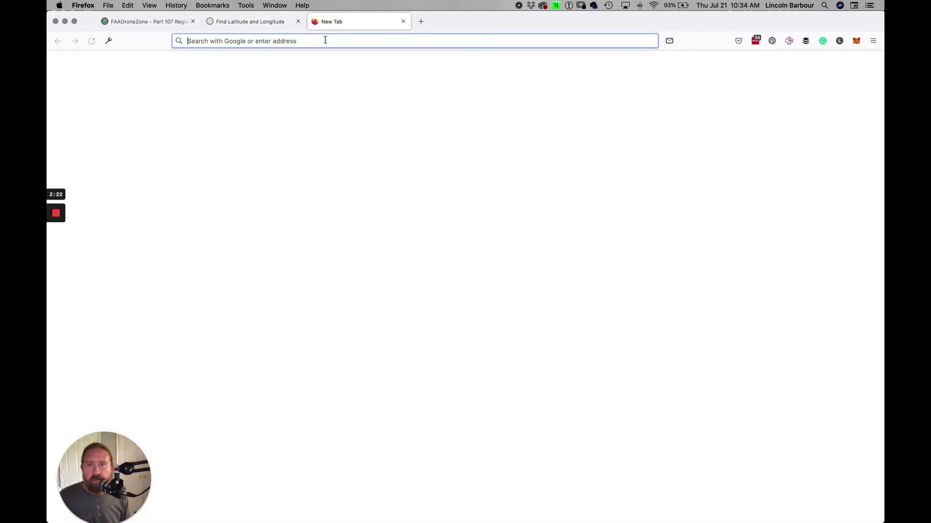
type("ca")
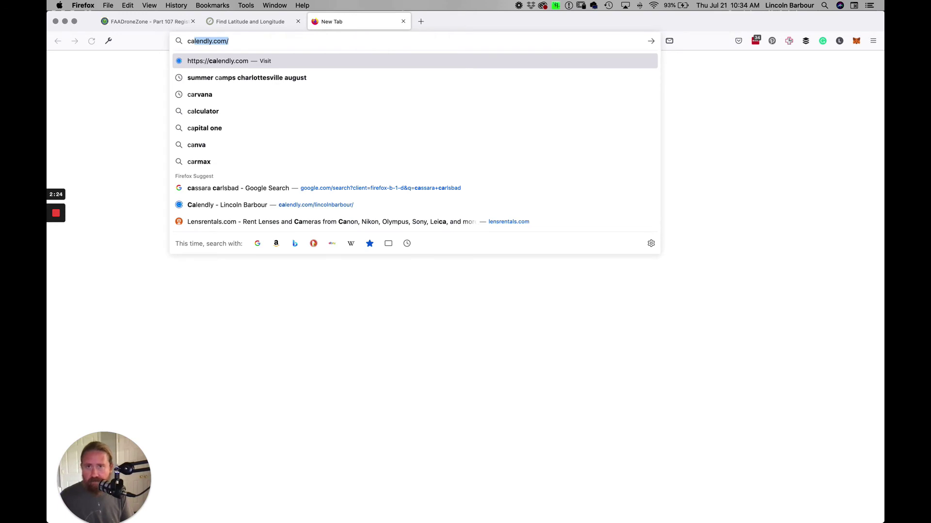
type("rte")
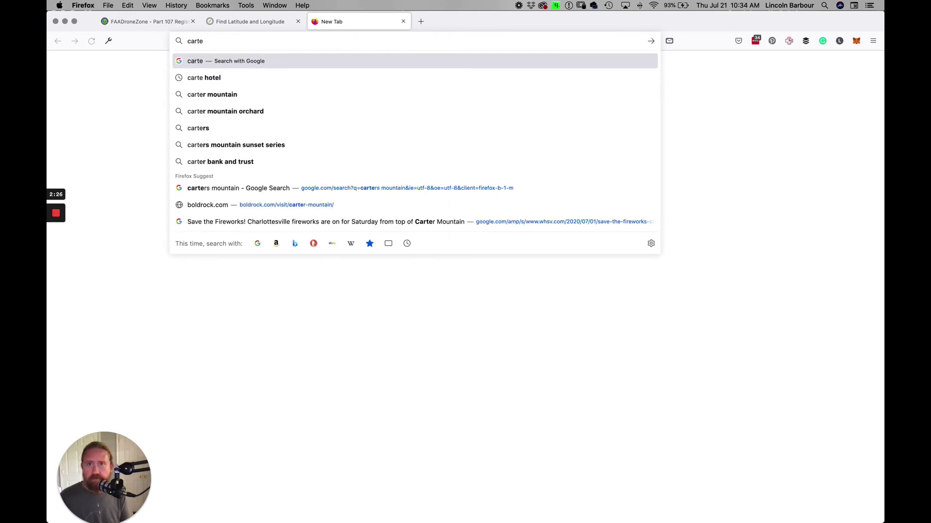
key("Down")
key("Return")
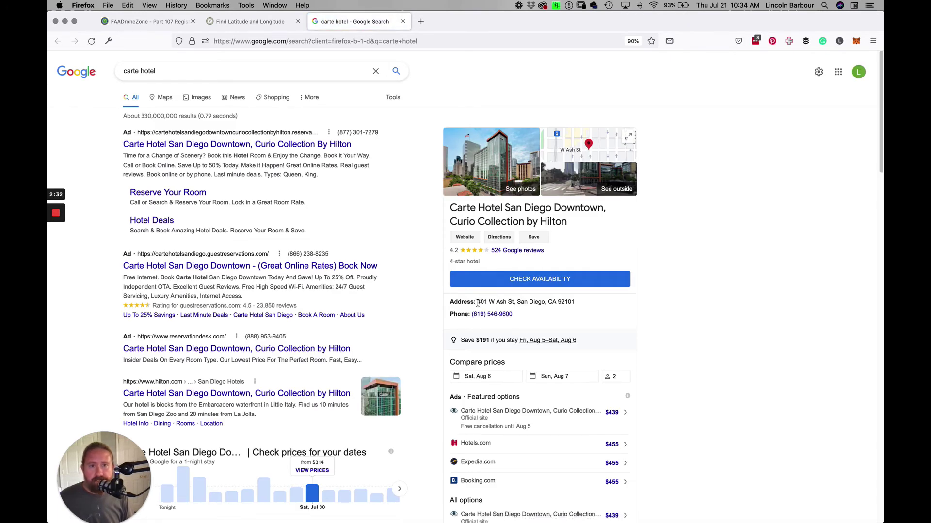
left_click_drag(477, 304, 522, 304)
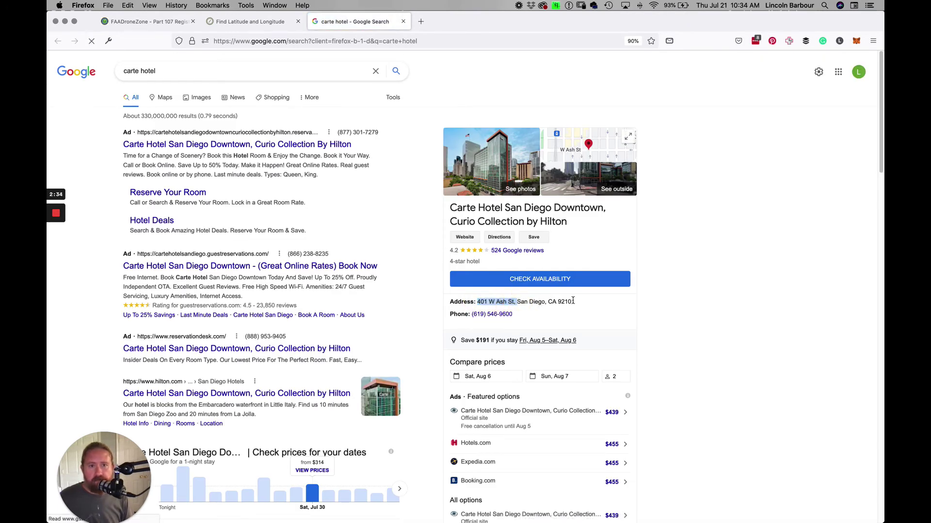
left_click_drag(574, 301, 577, 301)
key("super+c")
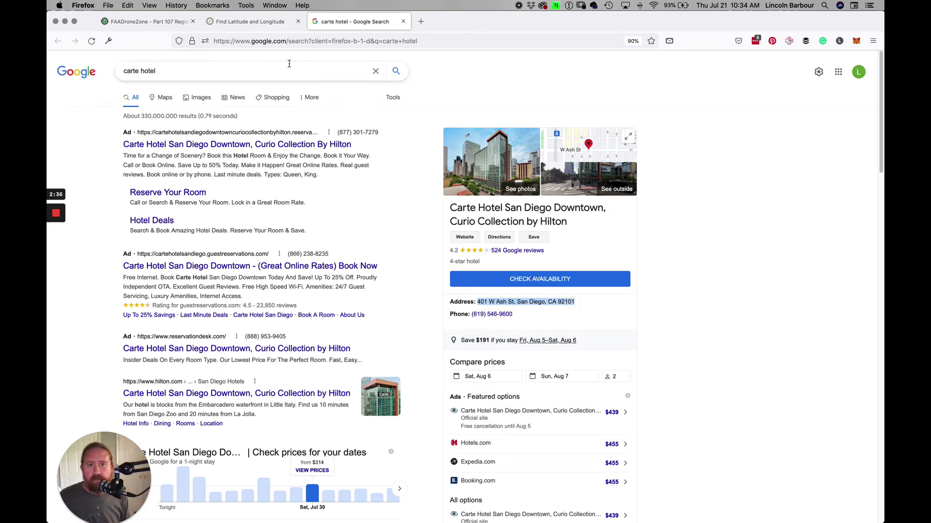
left_click(250, 21)
left_click(180, 166)
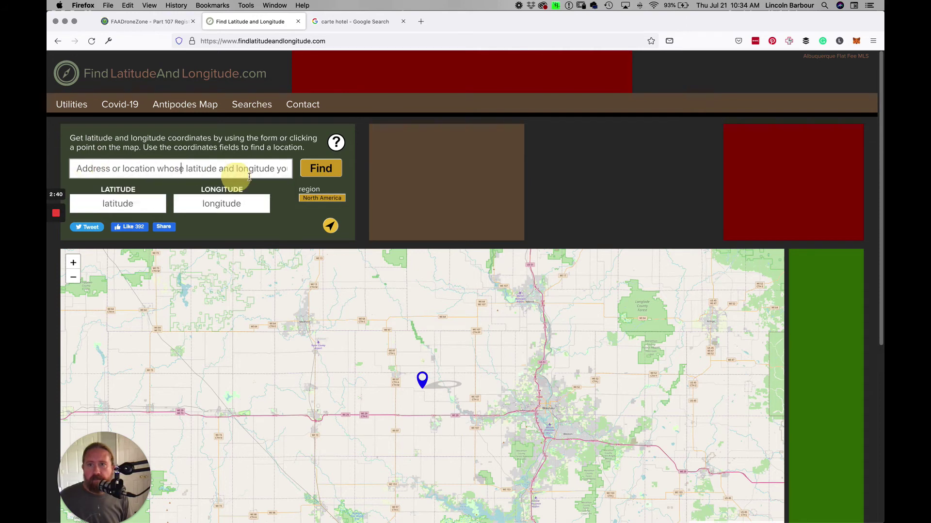
Paste the hotel address and find its coordinates: 32.715178, -117.162528 (N 32° 42' 54.6408", W 117° 9' 45.1008")
key("super+v")
left_click(313, 168)
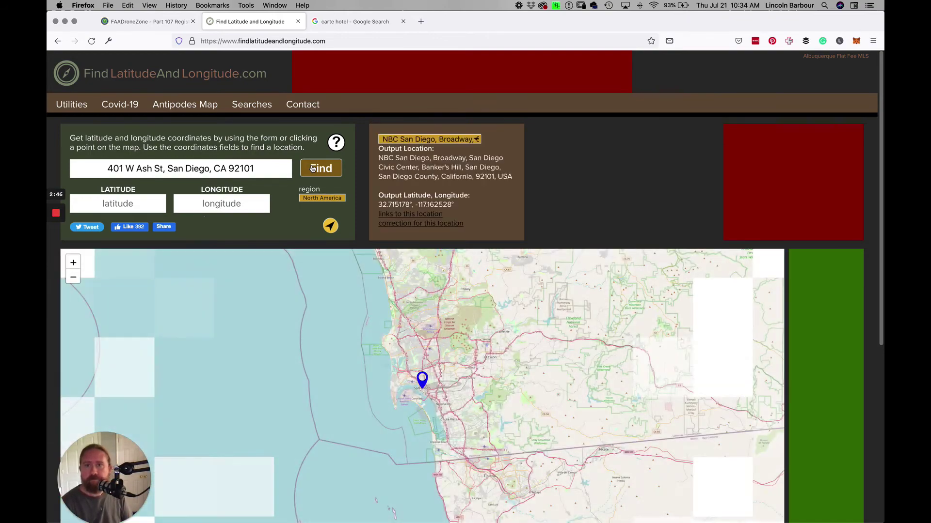
scroll(606, 189, "down", 5)
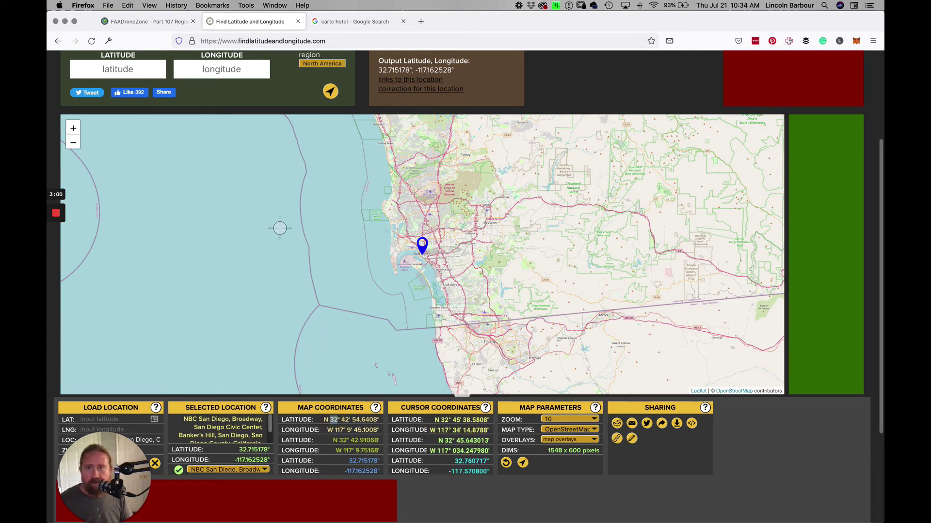
Enter latitude degrees 32 and minutes 42 from the coordinate finder
left_click(145, 21)
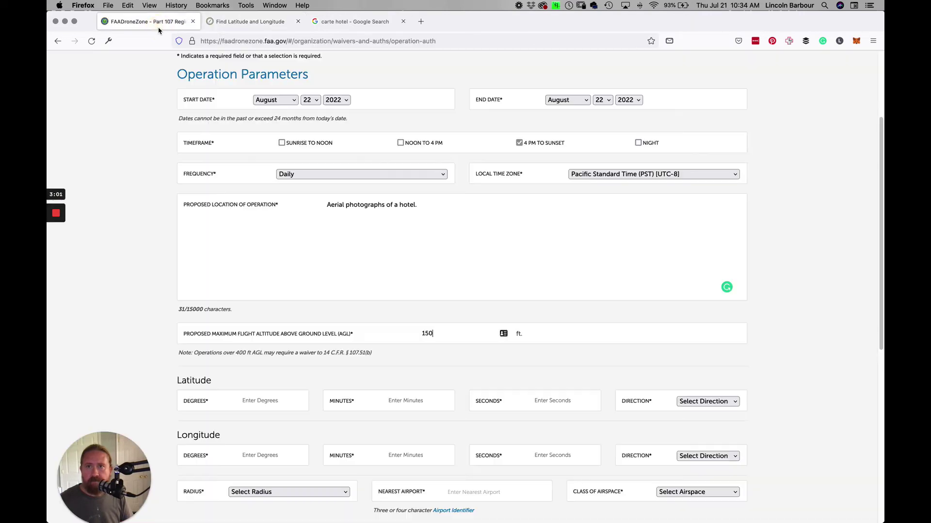
left_click(269, 400)
type("32")
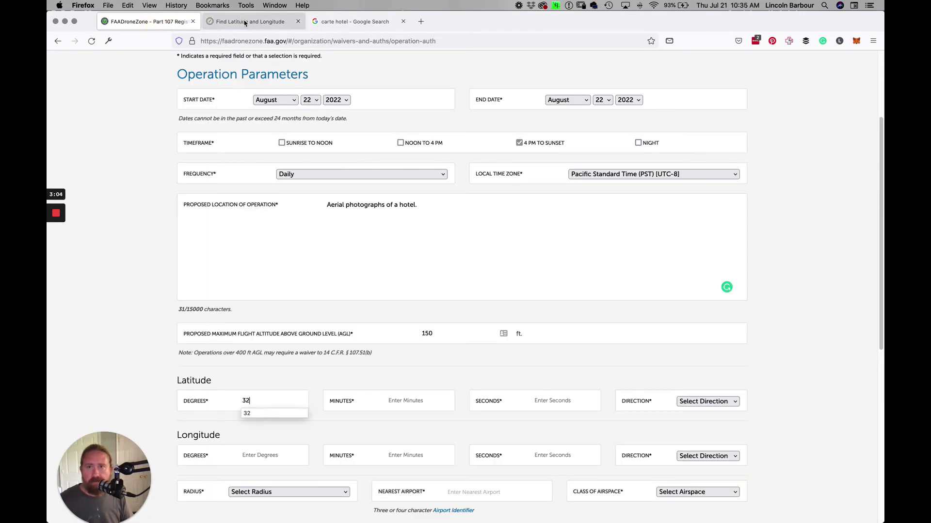
left_click(249, 23)
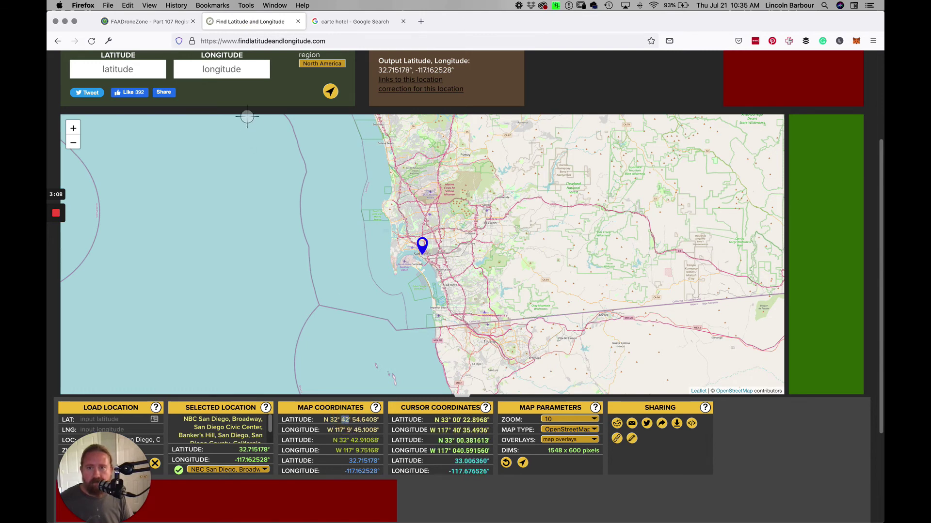
left_click(146, 21)
type("32")
left_click(402, 400)
type("42")
Paste latitude seconds 54.640 and set the latitude direction to N
left_click(248, 21)
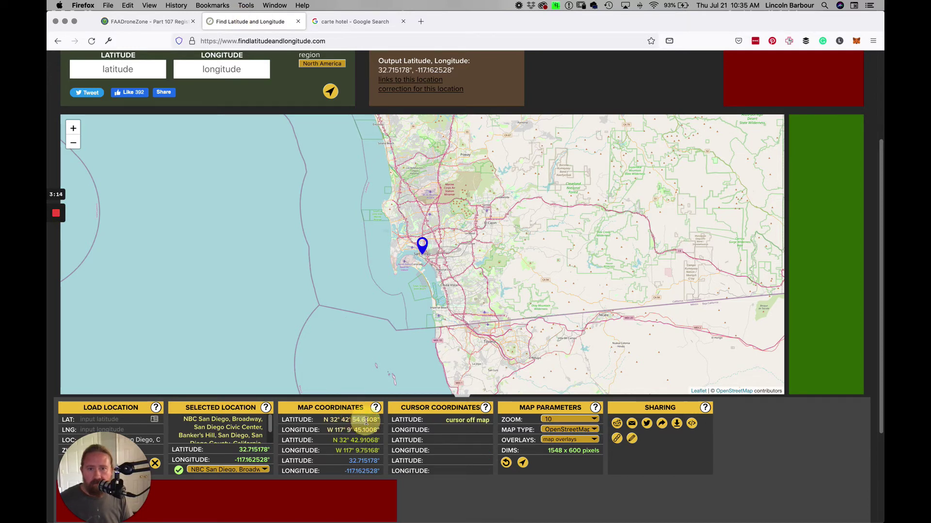
left_click_drag(352, 419, 376, 423)
key("super+c")
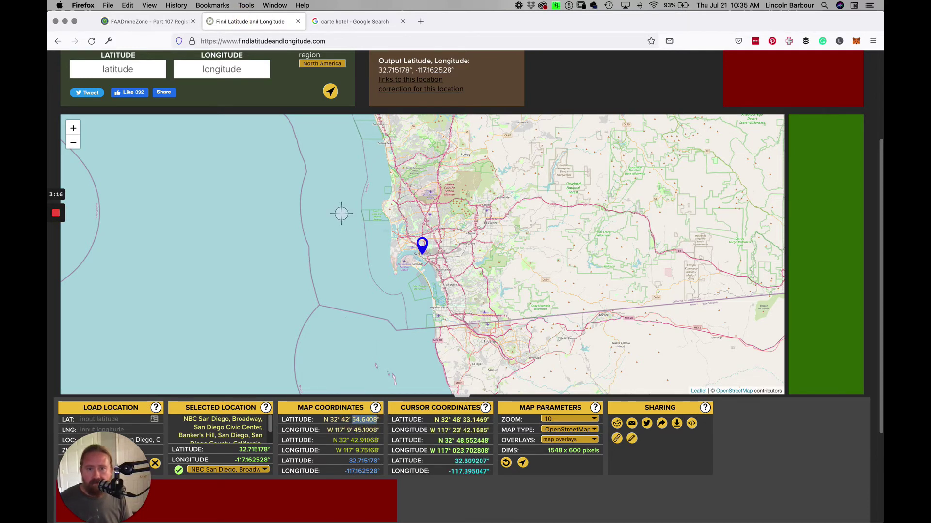
left_click(155, 24)
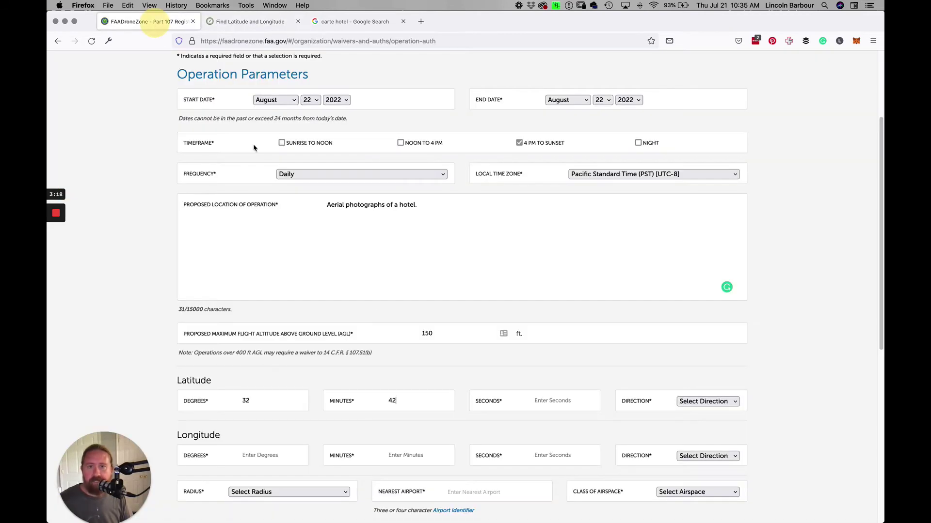
left_click(543, 406)
key("super+v")
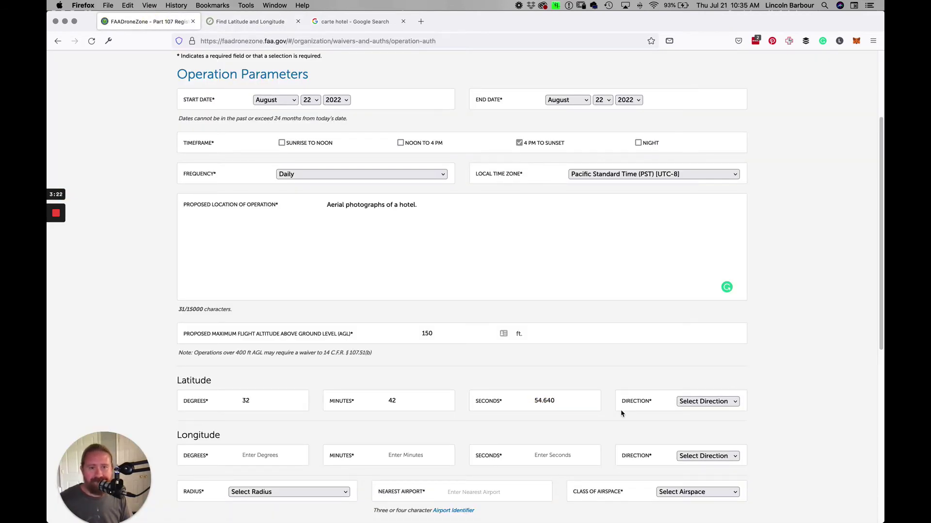
left_click(267, 22)
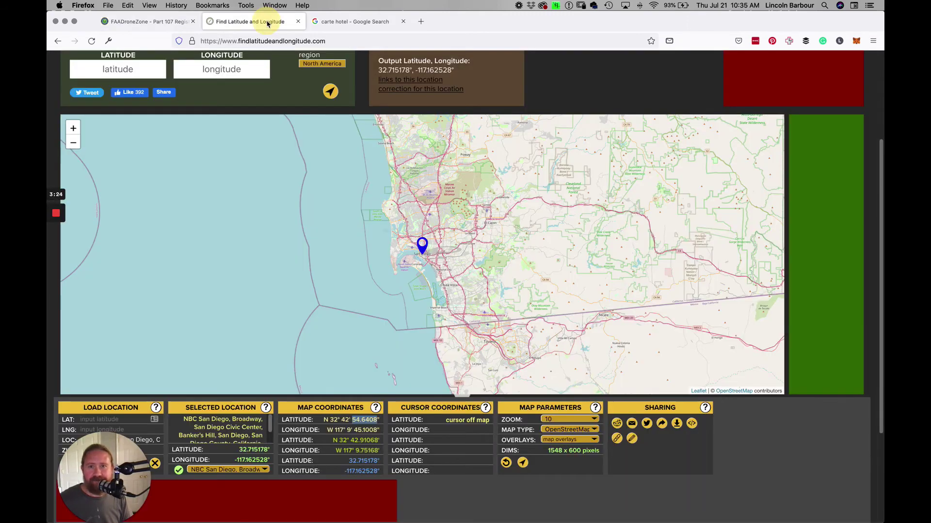
left_click(145, 21)
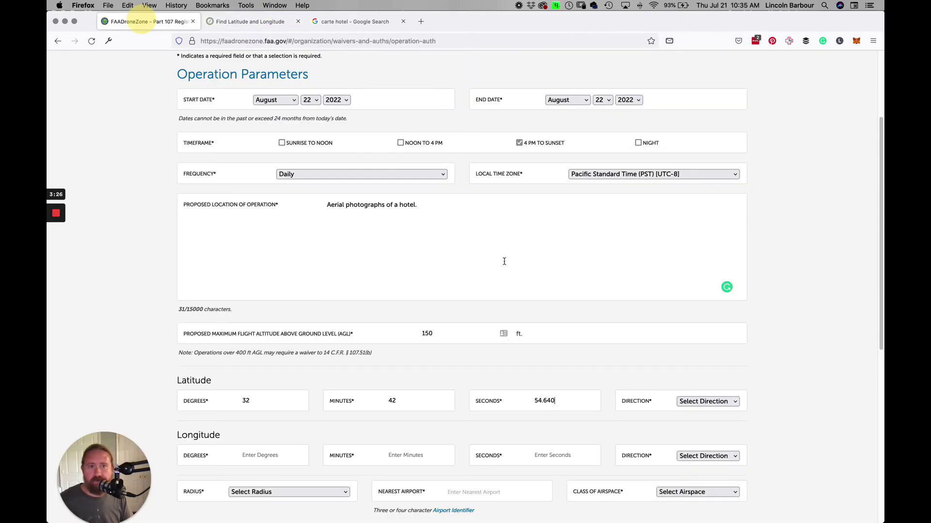
left_click(678, 401)
left_click(688, 413)
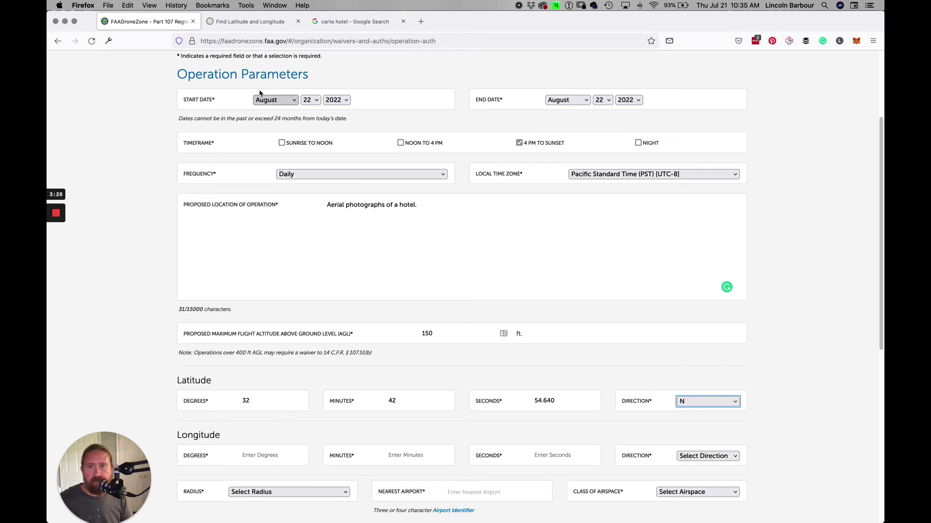
Enter longitude degrees 117 and minutes 9 from the coordinate finder
left_click(249, 22)
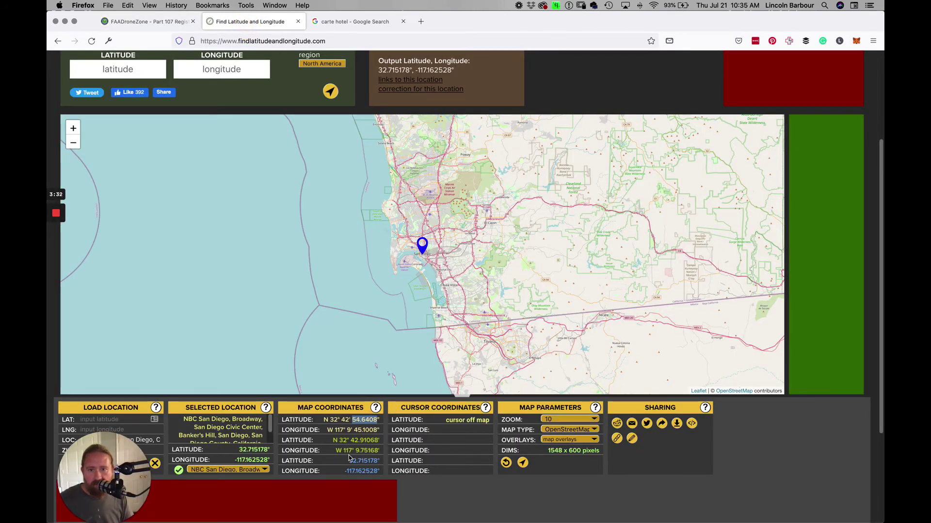
double_click(338, 430)
key("super+c")
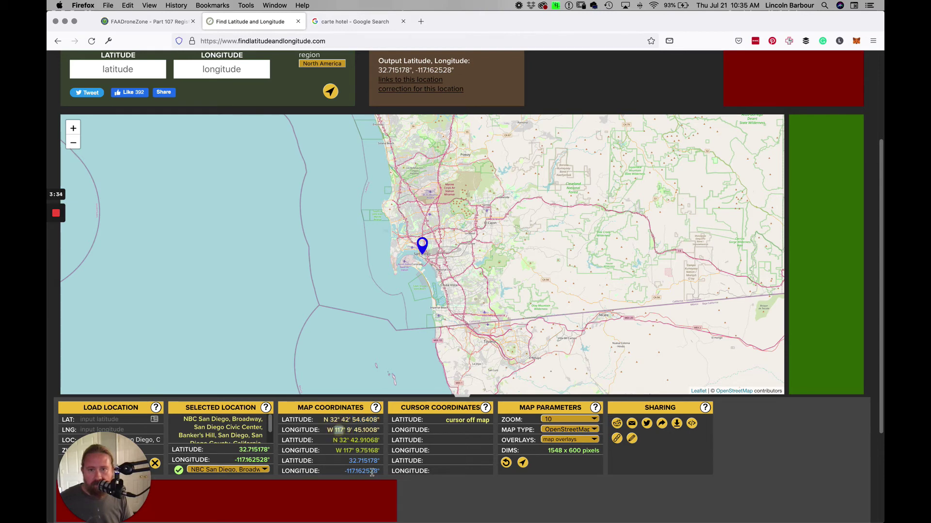
left_click(133, 21)
left_click(291, 453)
key("super+v")
left_click(250, 22)
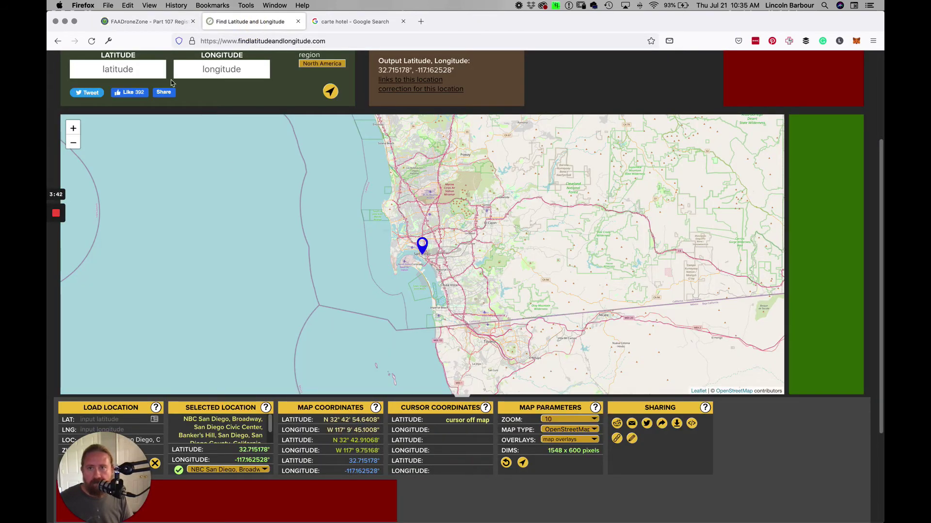
left_click(142, 25)
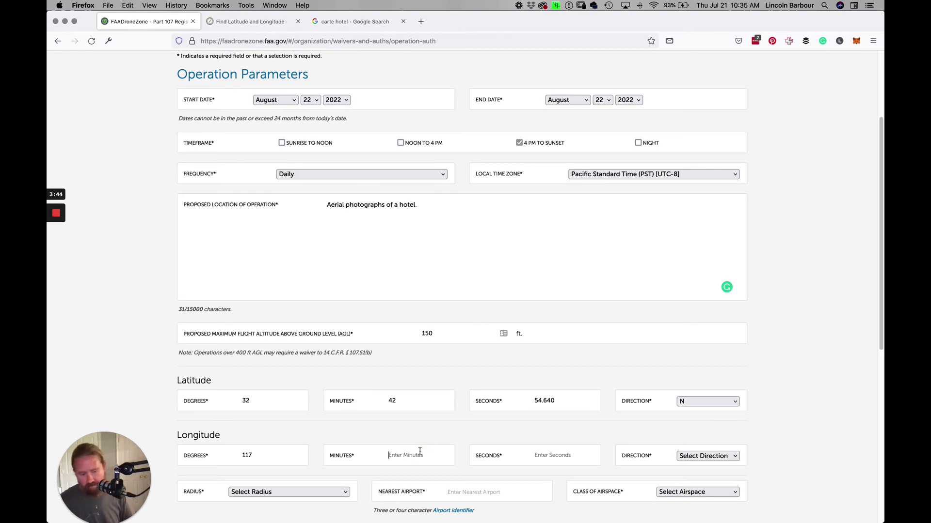
type("9")
Paste longitude seconds 45.100 and set the longitude direction to W
left_click(259, 24)
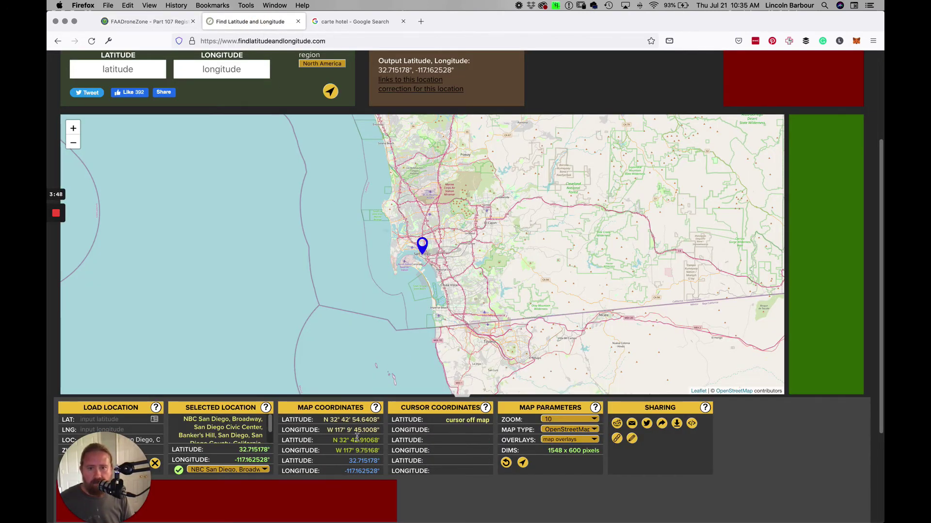
left_click_drag(355, 432, 379, 432)
key("super+c")
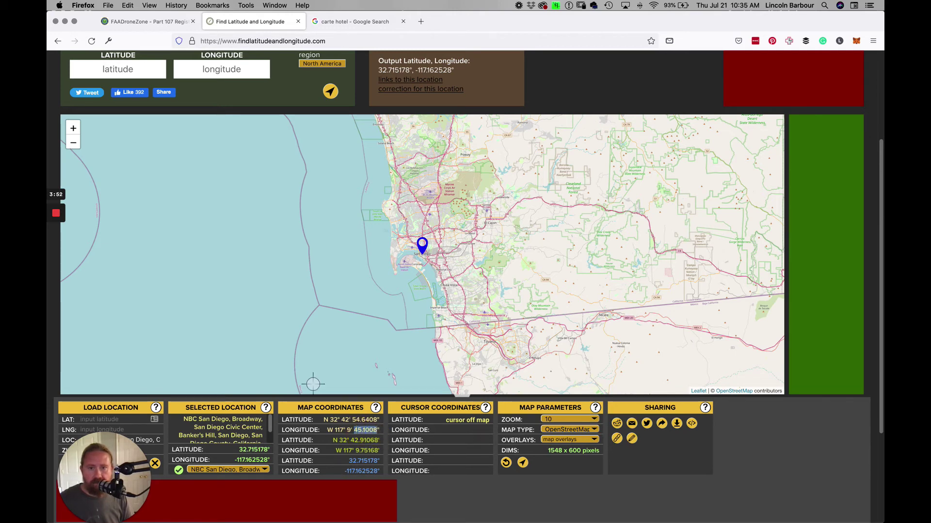
left_click(173, 19)
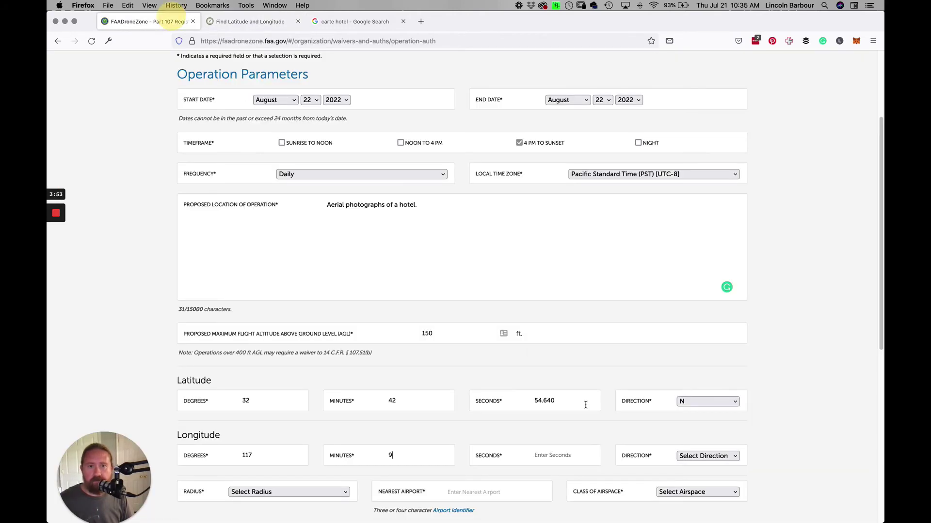
left_click(560, 455)
key("super+v")
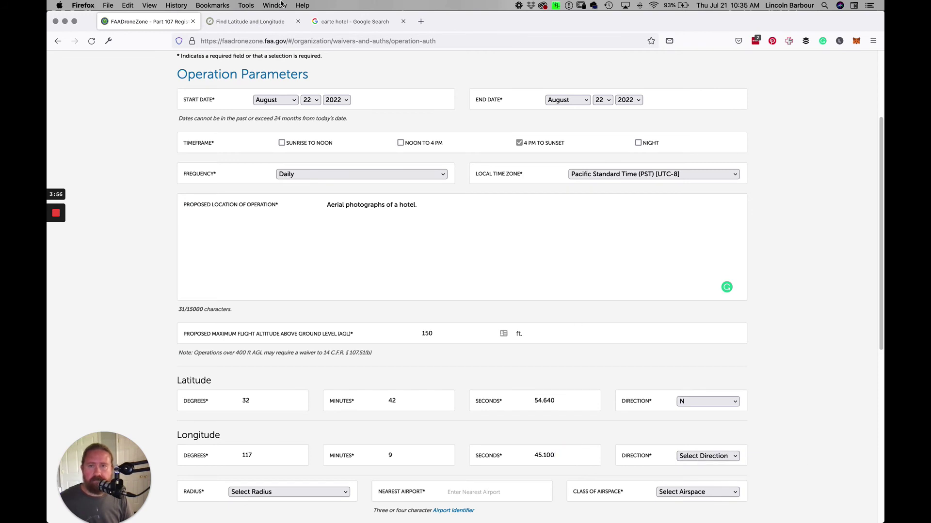
left_click(238, 20)
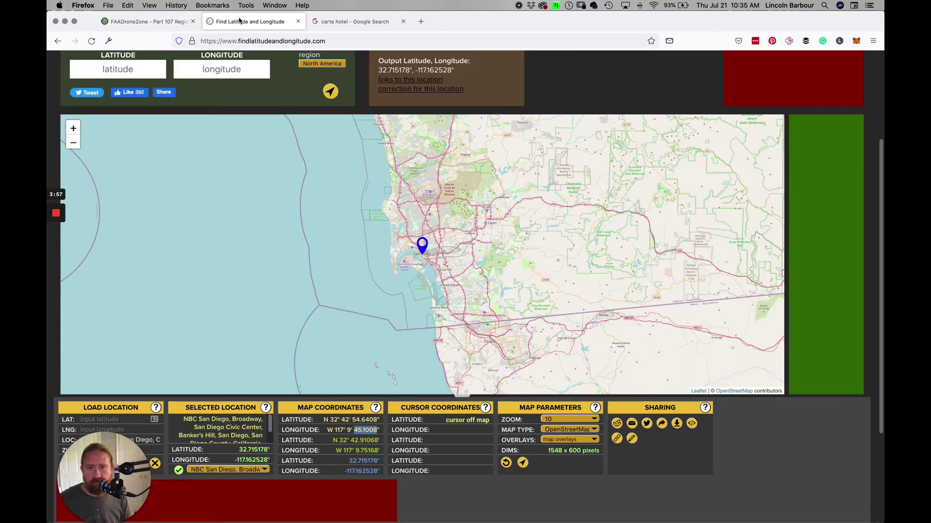
left_click(140, 23)
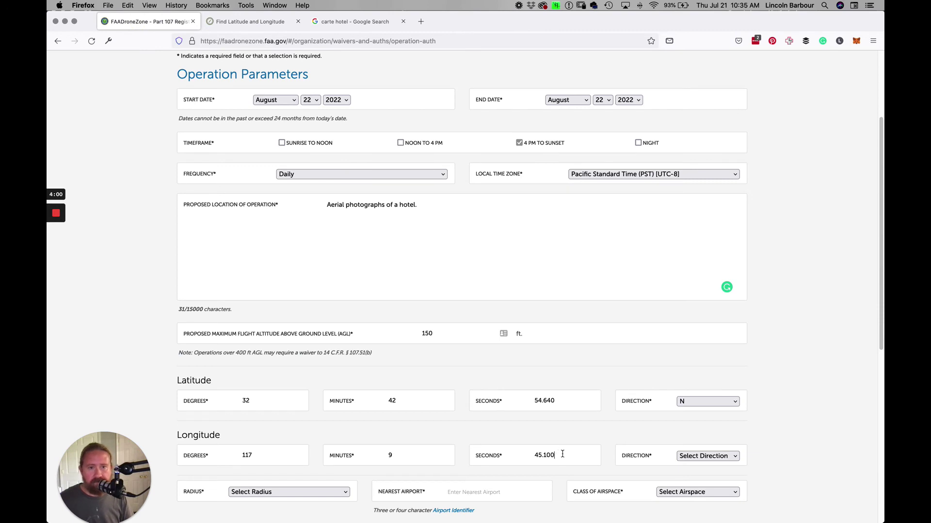
left_click(689, 456)
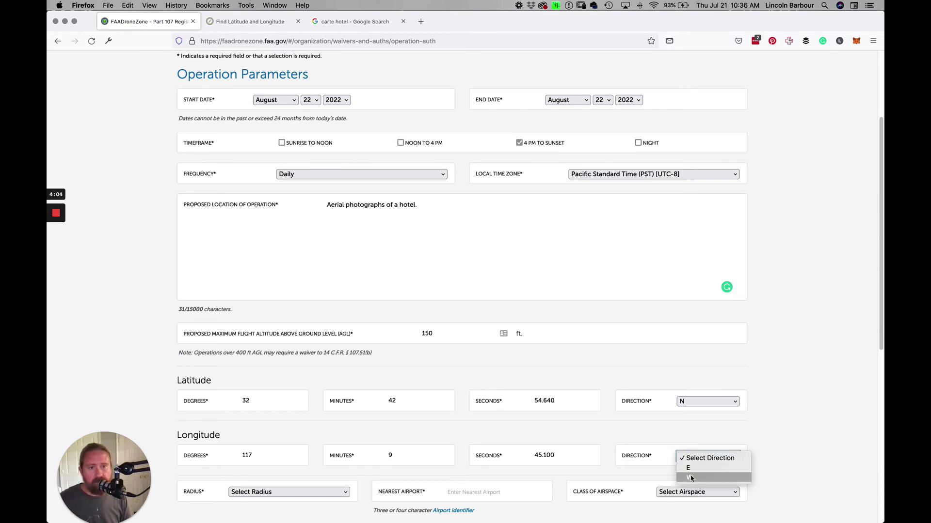
left_click(689, 478)
Set the operation radius to 1/10th NM
scroll(269, 469, "down", 3)
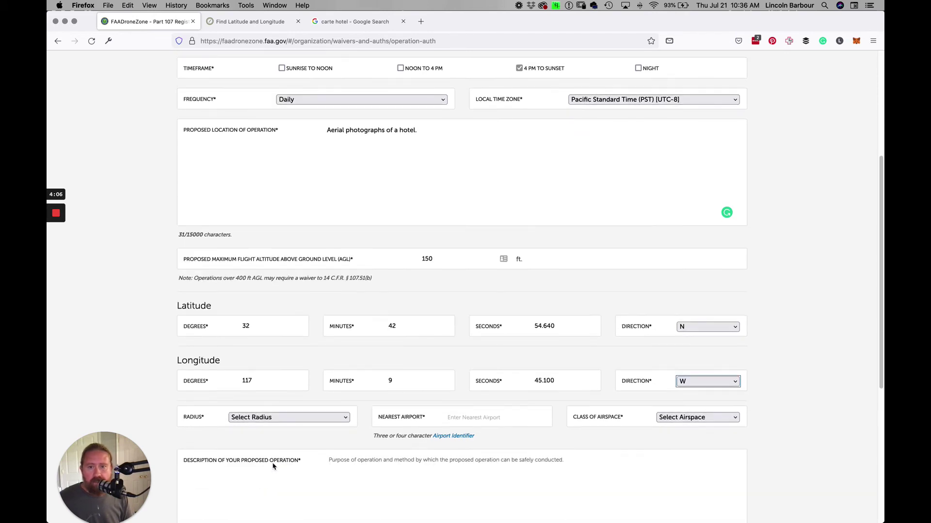
left_click(285, 420)
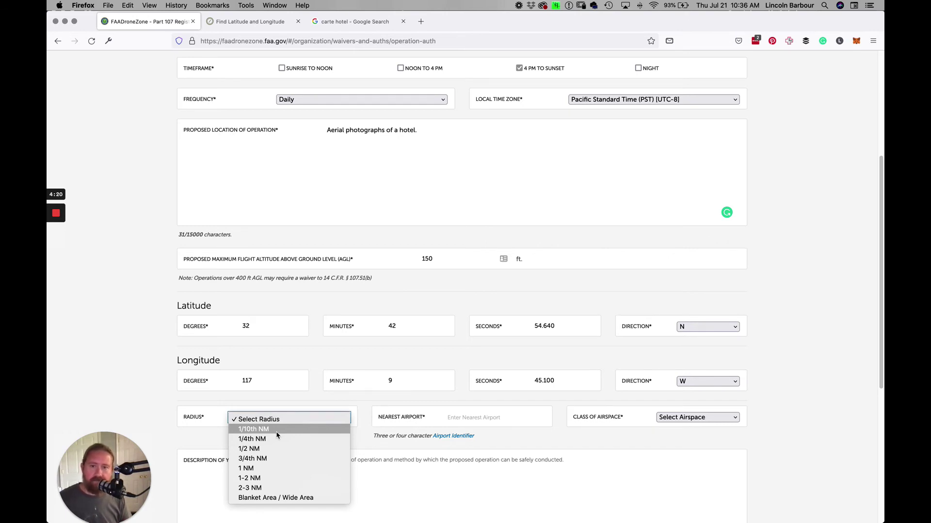
left_click(277, 433)
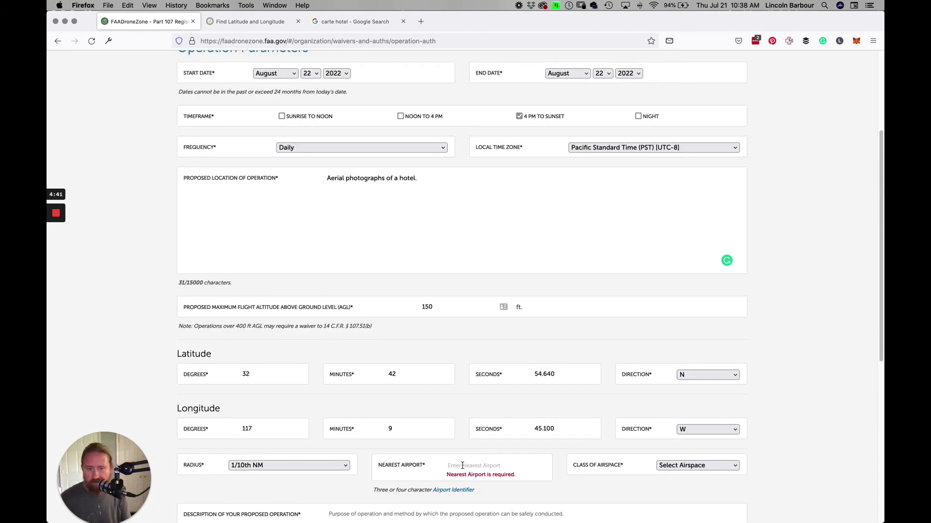
Enter SAN as the nearest airport and dismiss the LAANC Enabled Airport notice
left_click(462, 466)
type("SA")
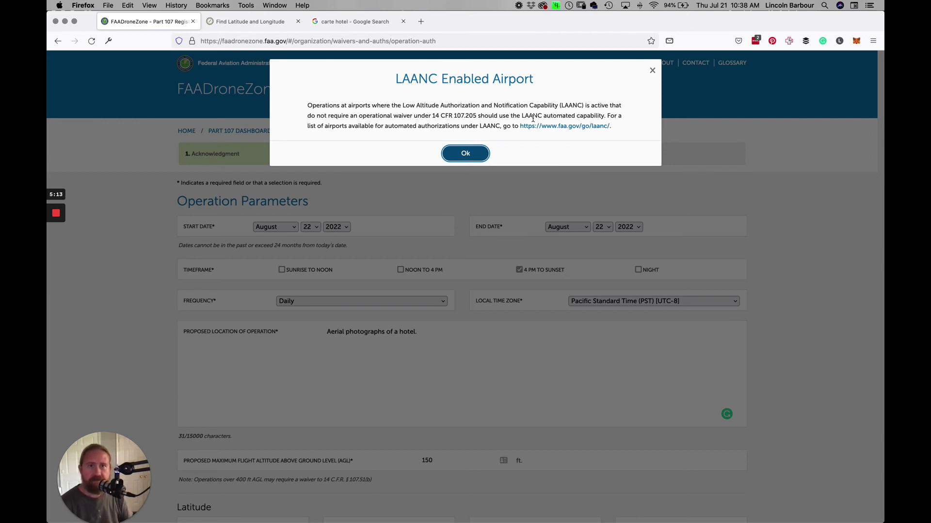
left_click(475, 159)
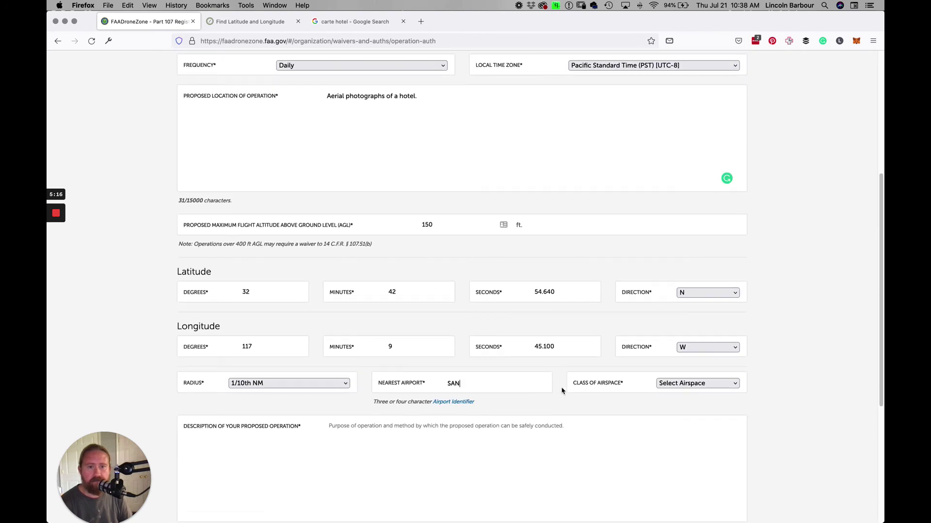
key("Tab")
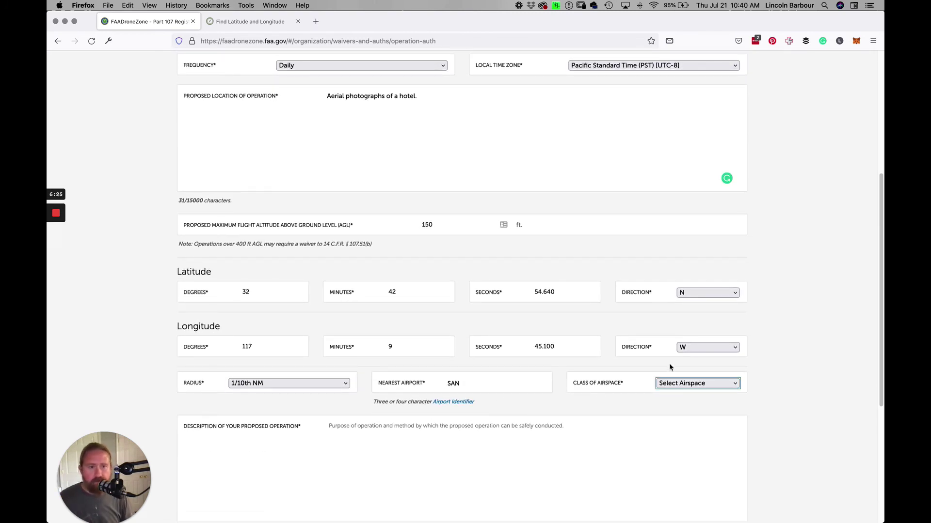
Search Google for 'san diego airport airspace' and expand the airspace-class question showing Class B
key("super+t")
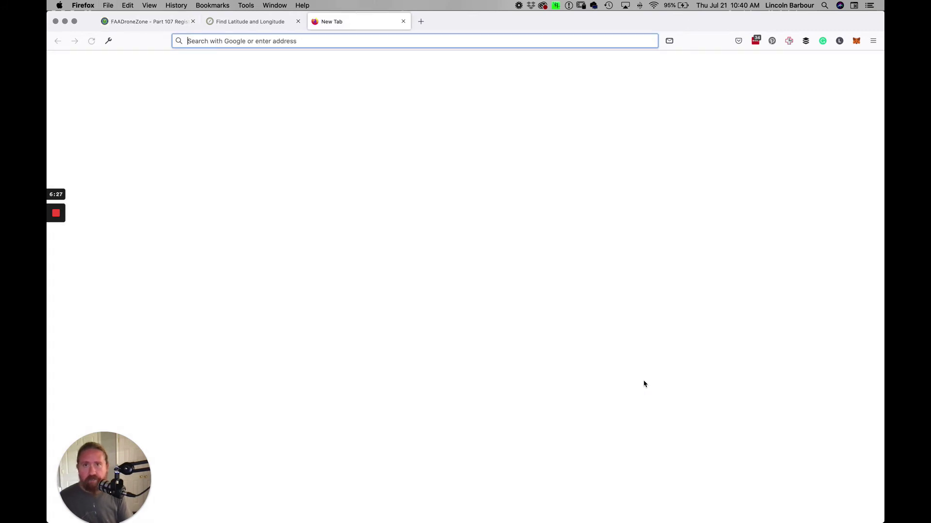
type("san diego ar")
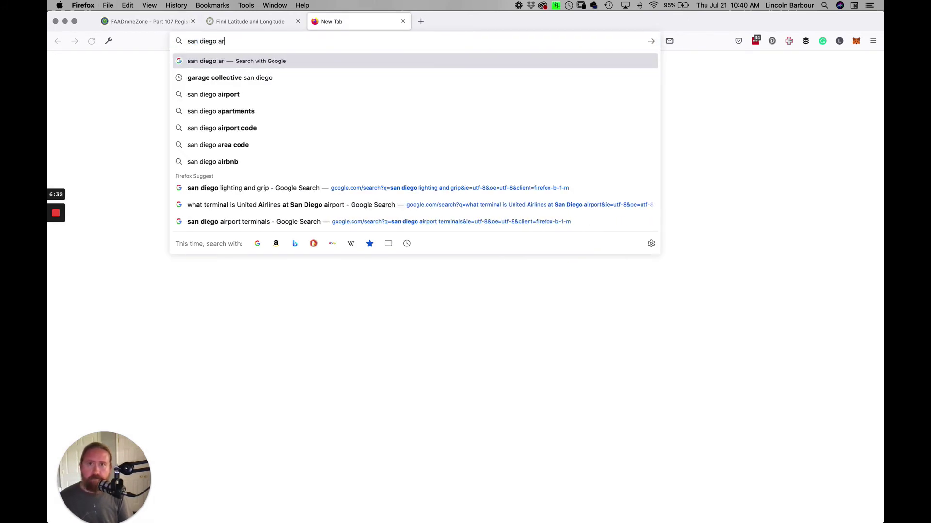
key("BackSpace")
type("irport a")
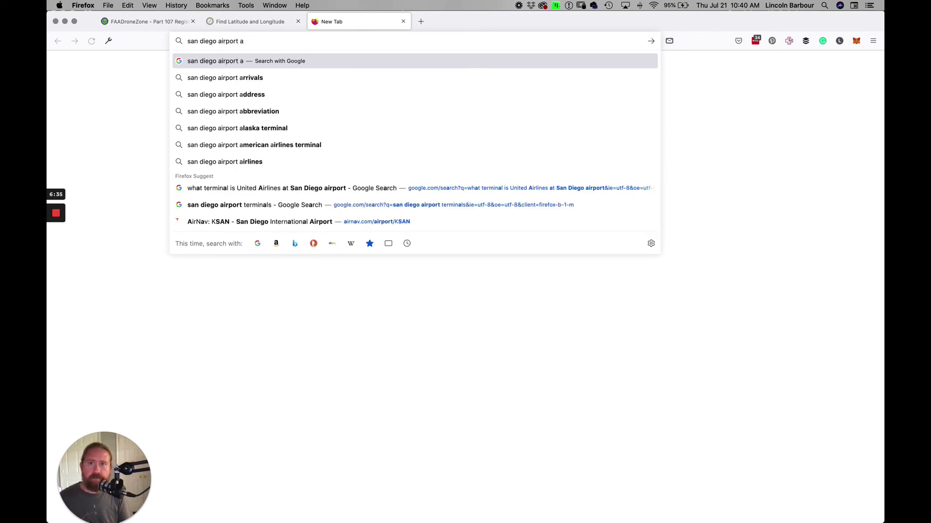
type("irspace")
key("Return")
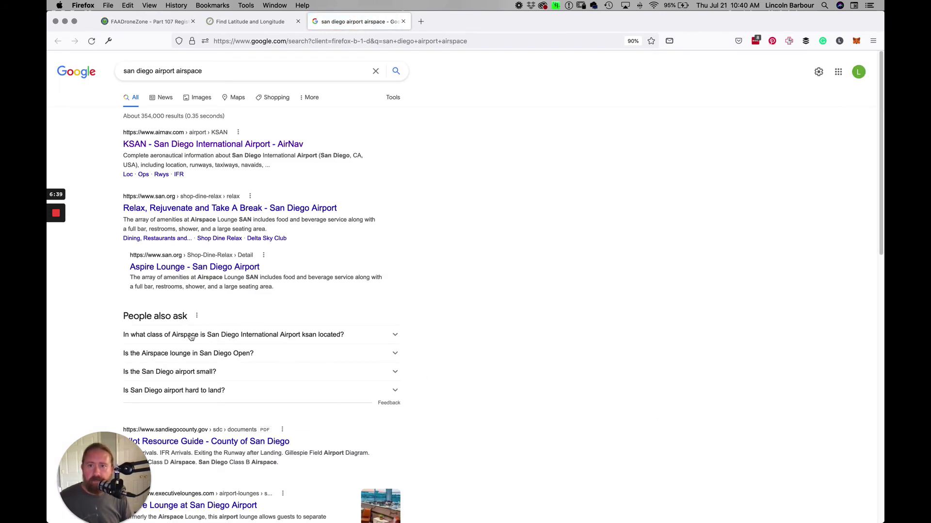
left_click(271, 335)
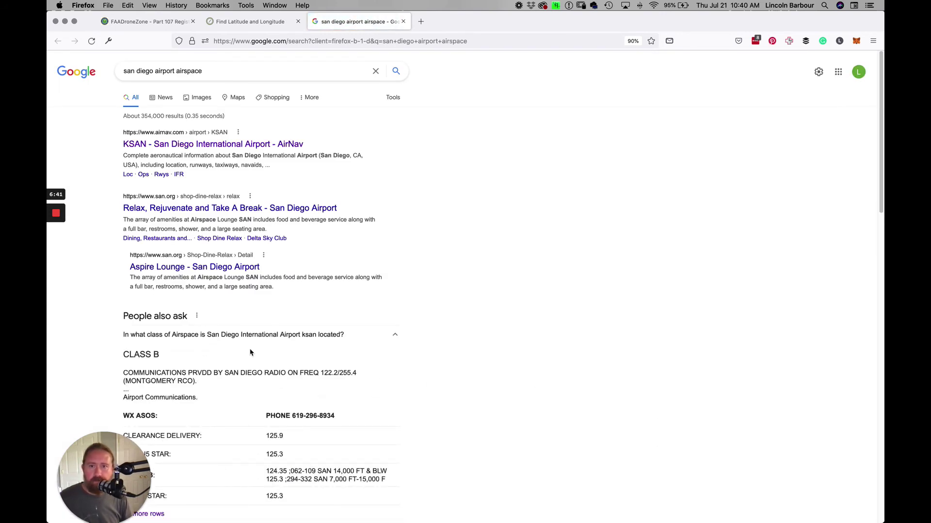
scroll(202, 290, "down", 3)
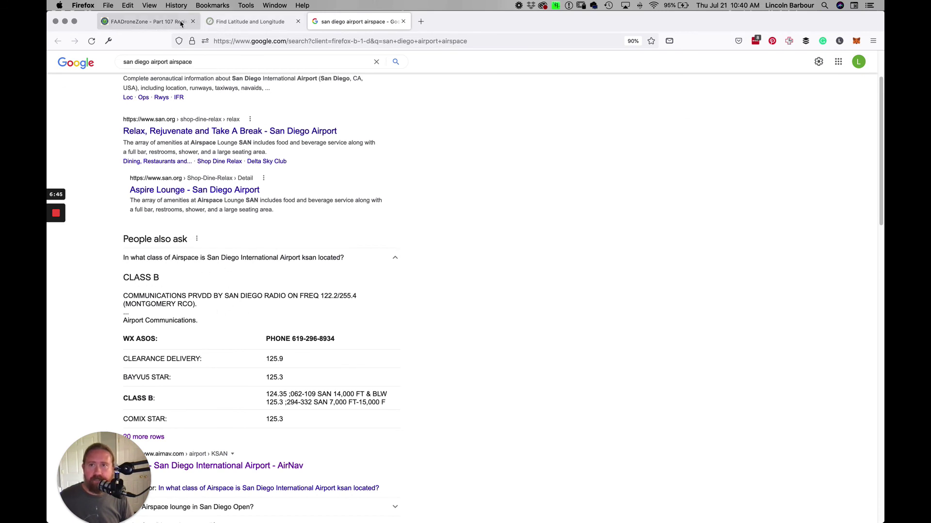
Back on the authorization form, choose B in the Class of Airspace dropdown
left_click(150, 22)
left_click(696, 383)
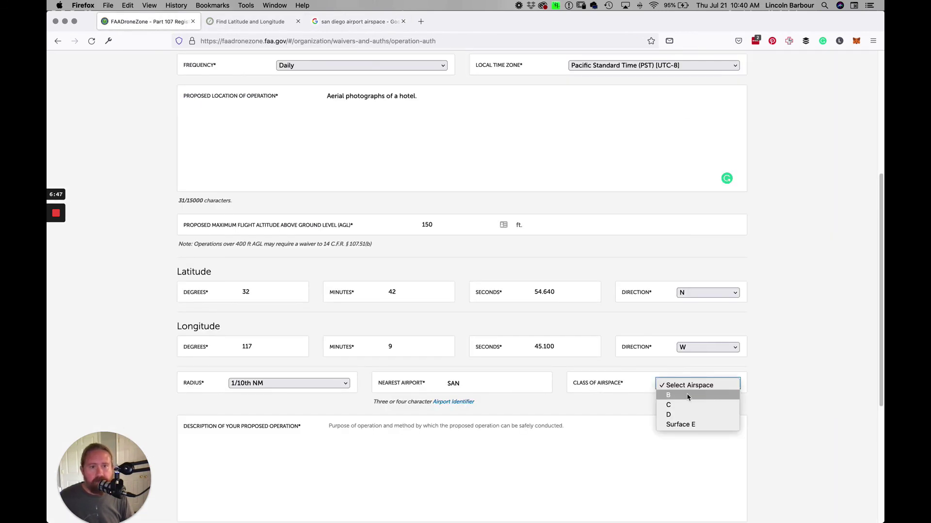
left_click(689, 397)
left_click(440, 449)
scroll(578, 466, "down", 3)
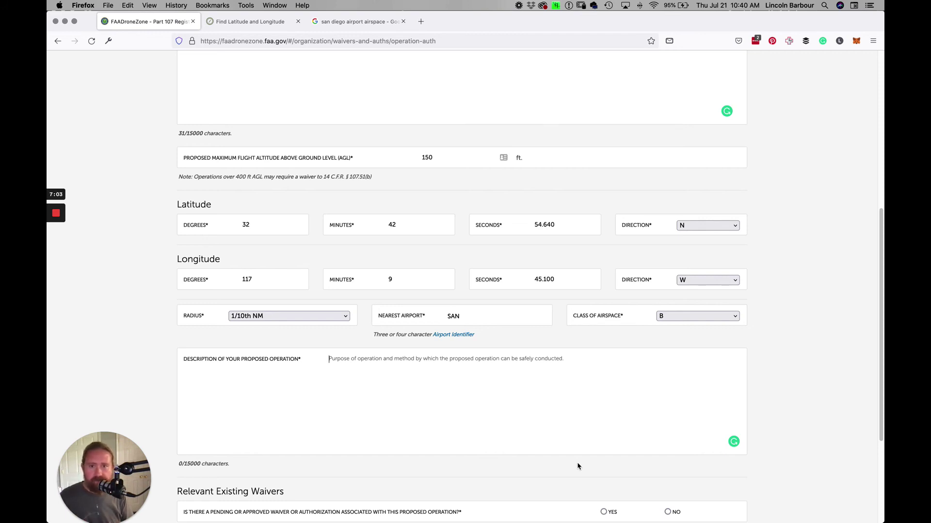
Describe the operation as 'We're taking beautiful photos and videos of a hotel. Small crew and small drone.' and answer No to existing waivers
type("W")
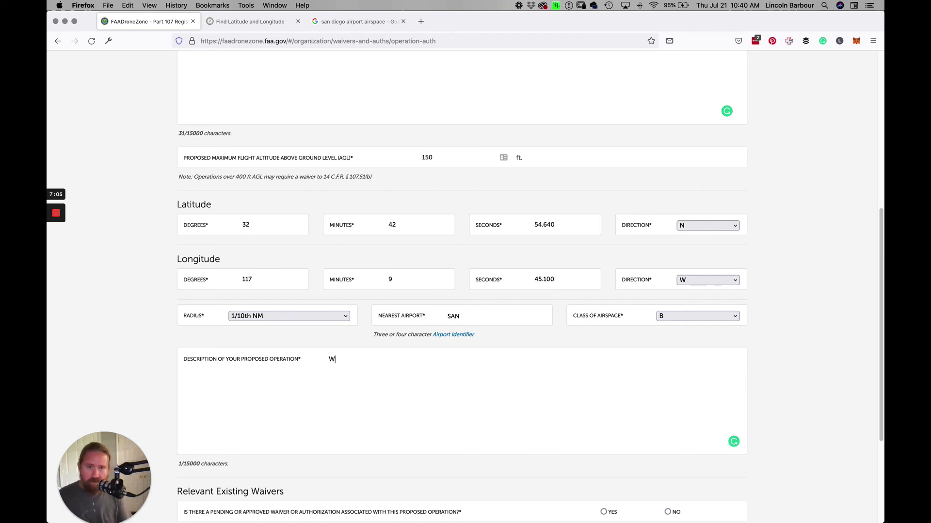
type("'")
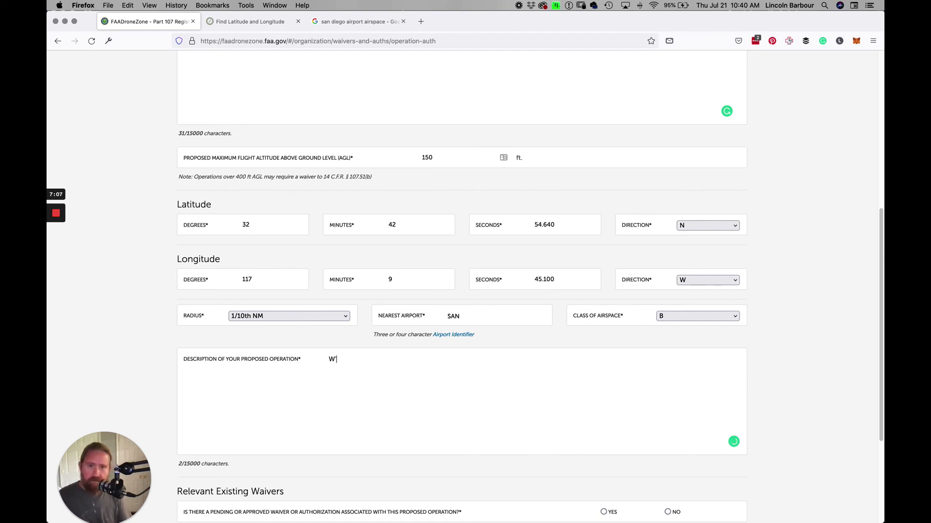
key("BackSpace")
type("e're t")
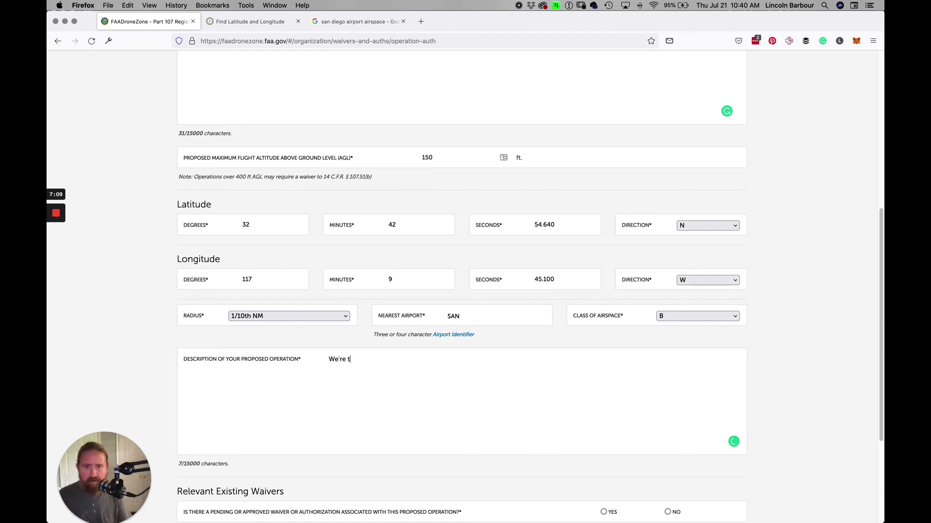
type("aking beau")
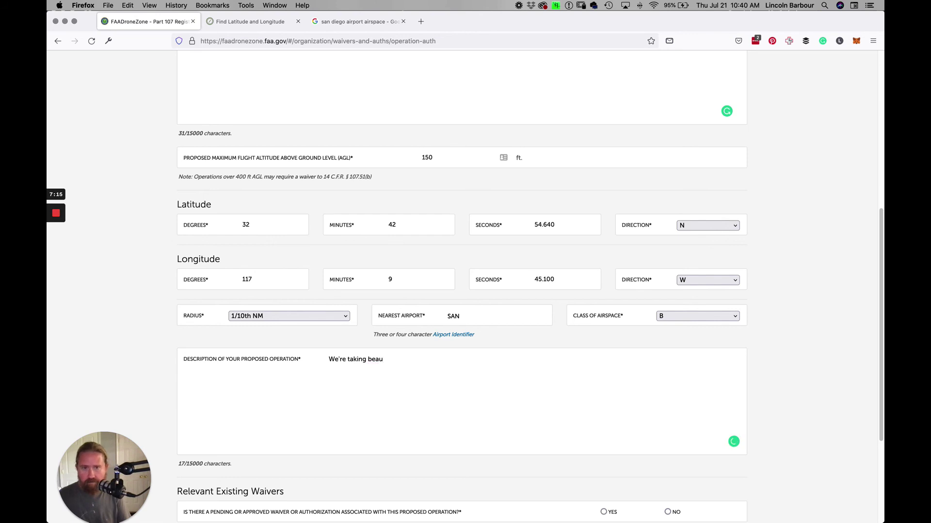
type("tifuyl")
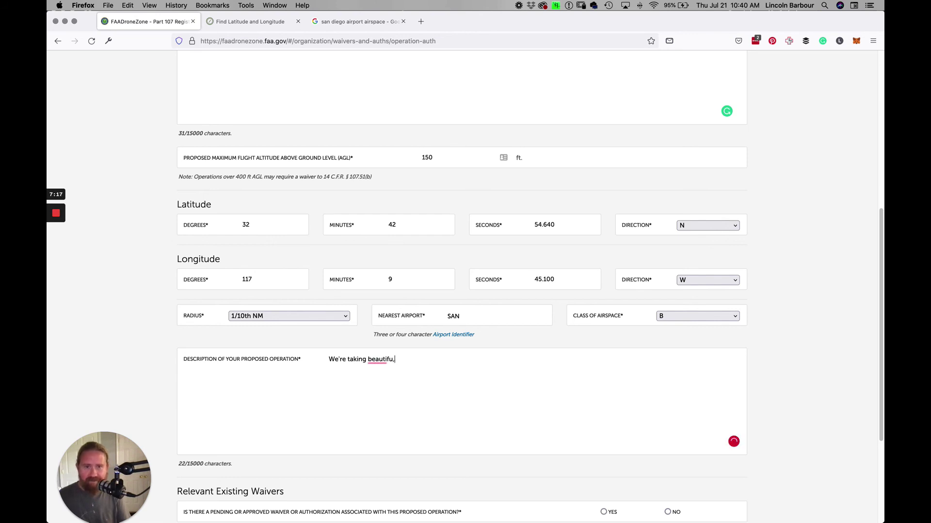
key("BackSpace")
key("BackSpace")
type("l phot")
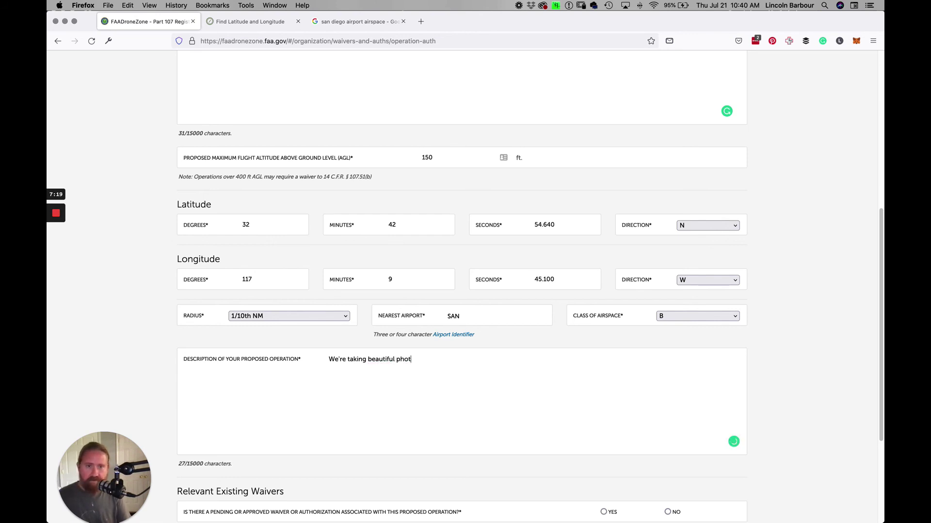
type("os and videos of ")
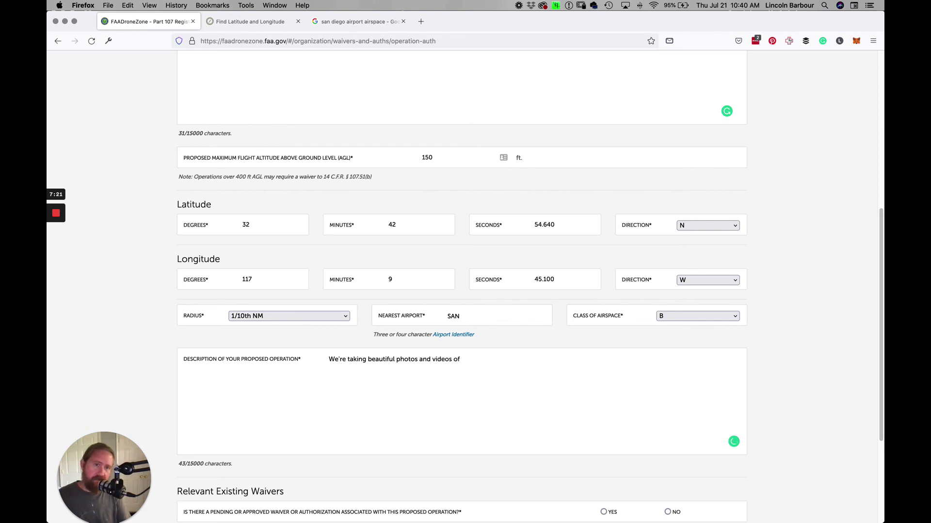
type("a hotel")
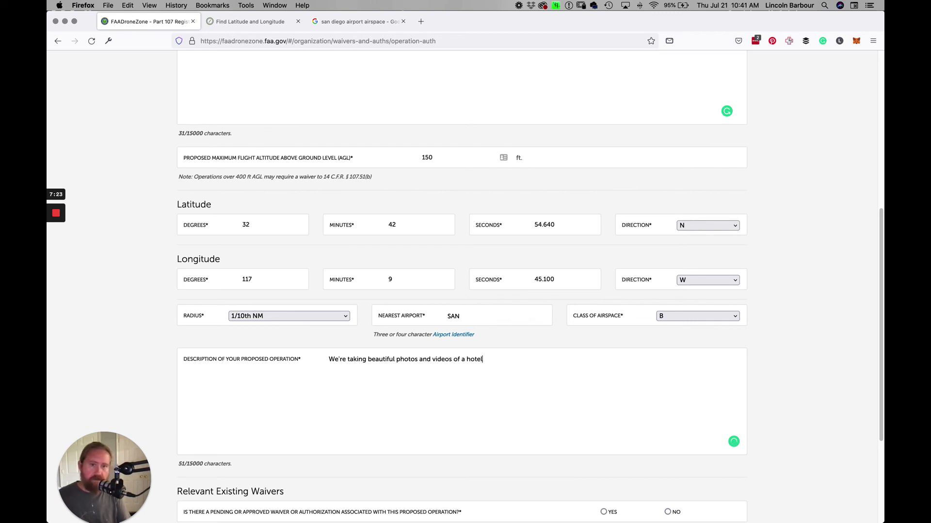
type(". Small crew and small drone.")
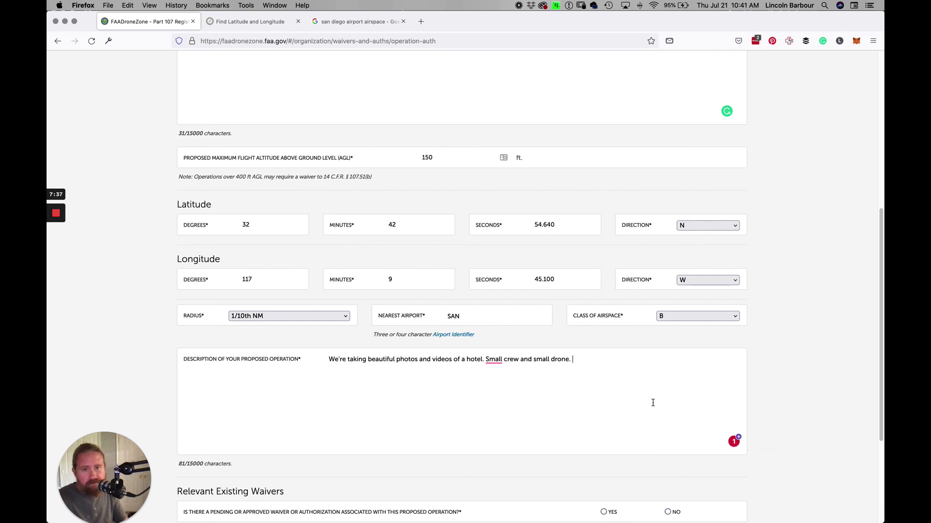
scroll(653, 403, "down", 5)
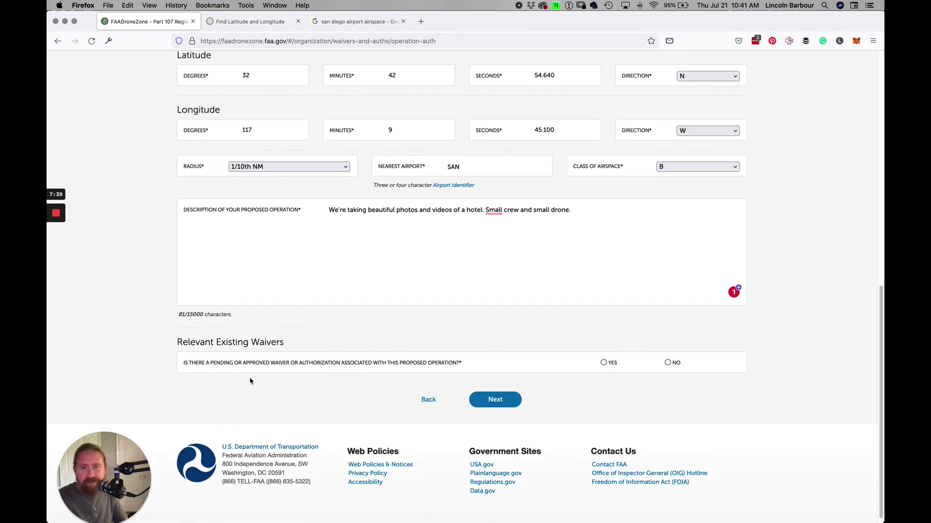
left_click(667, 363)
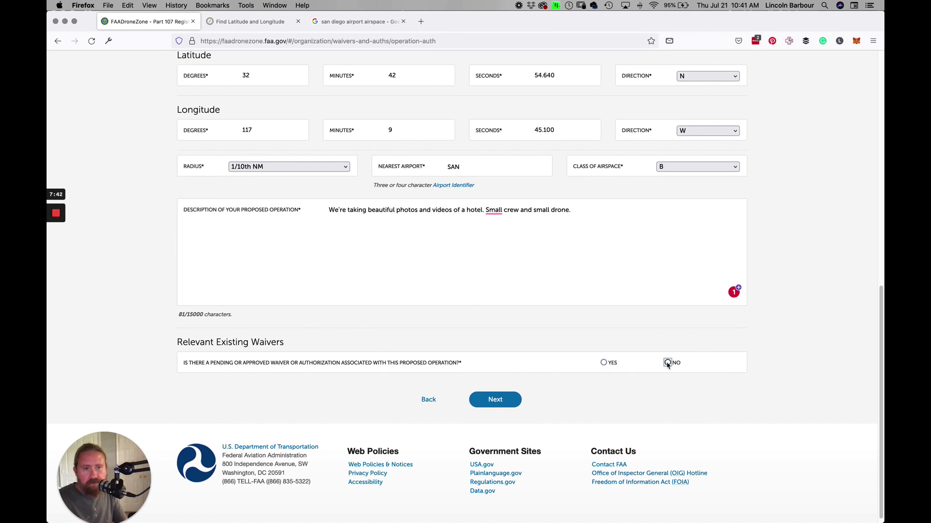
Advance to Review Authorization and scroll down through the summary to the Submit button
left_click(507, 405)
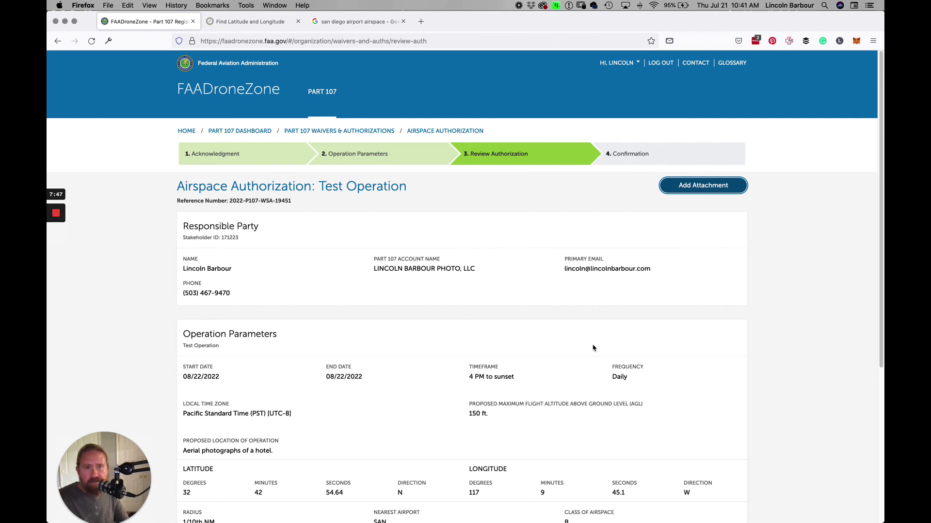
scroll(593, 348, "down", 5)
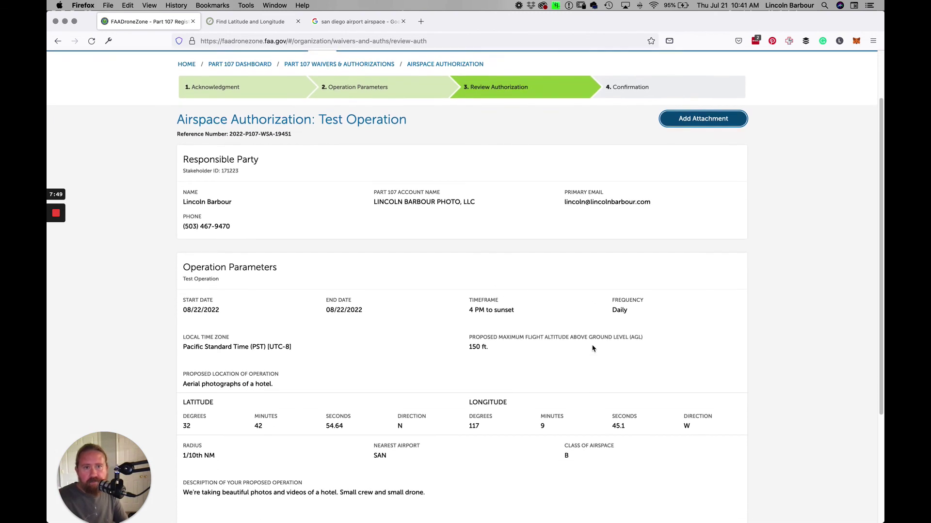
scroll(592, 348, "down", 2)
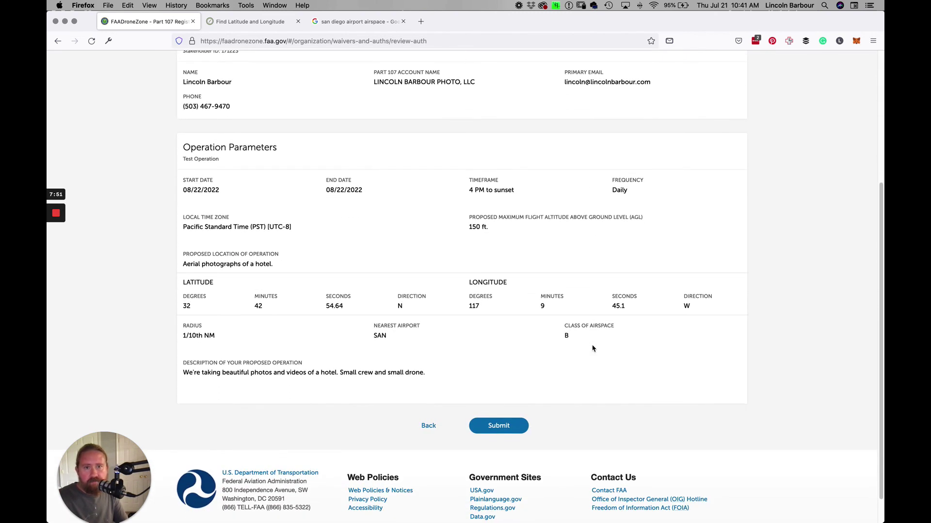